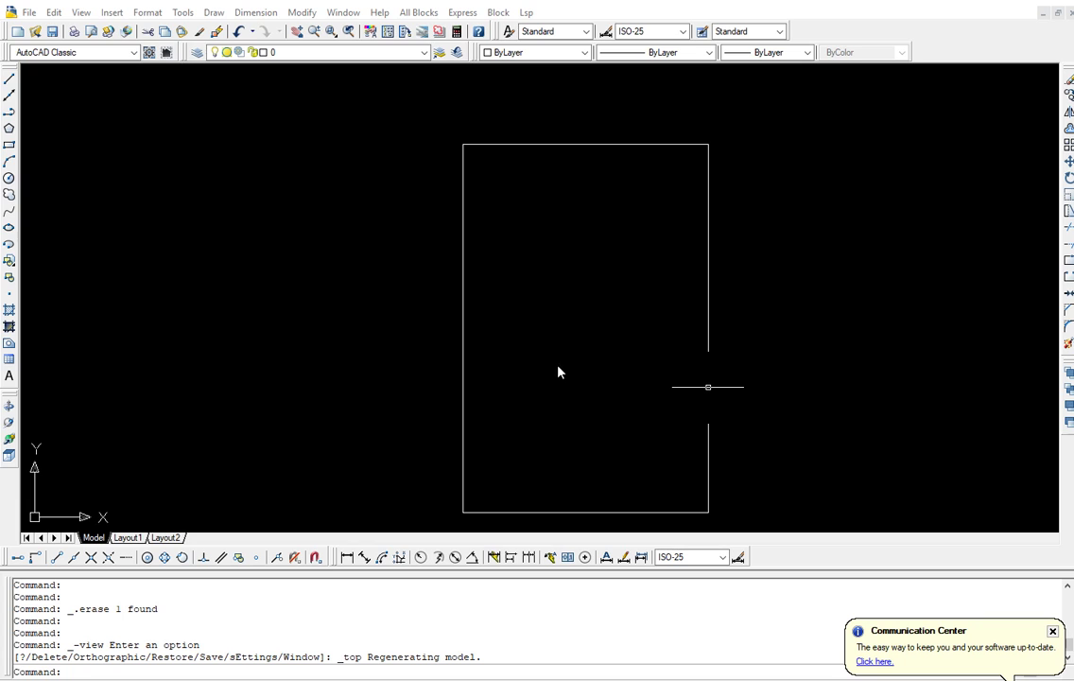
Orbit the flat rectangle into an angled 3D box view and zoom out
left_click(11, 408)
left_click_drag(631, 400, 594, 360)
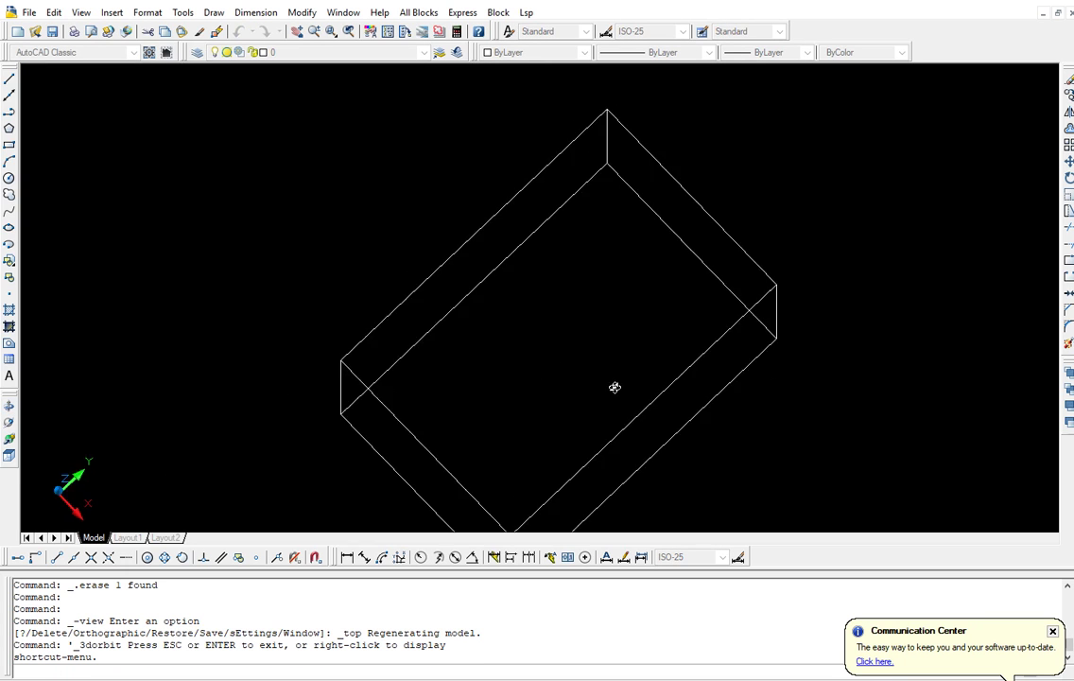
scroll(596, 360, "down", 2)
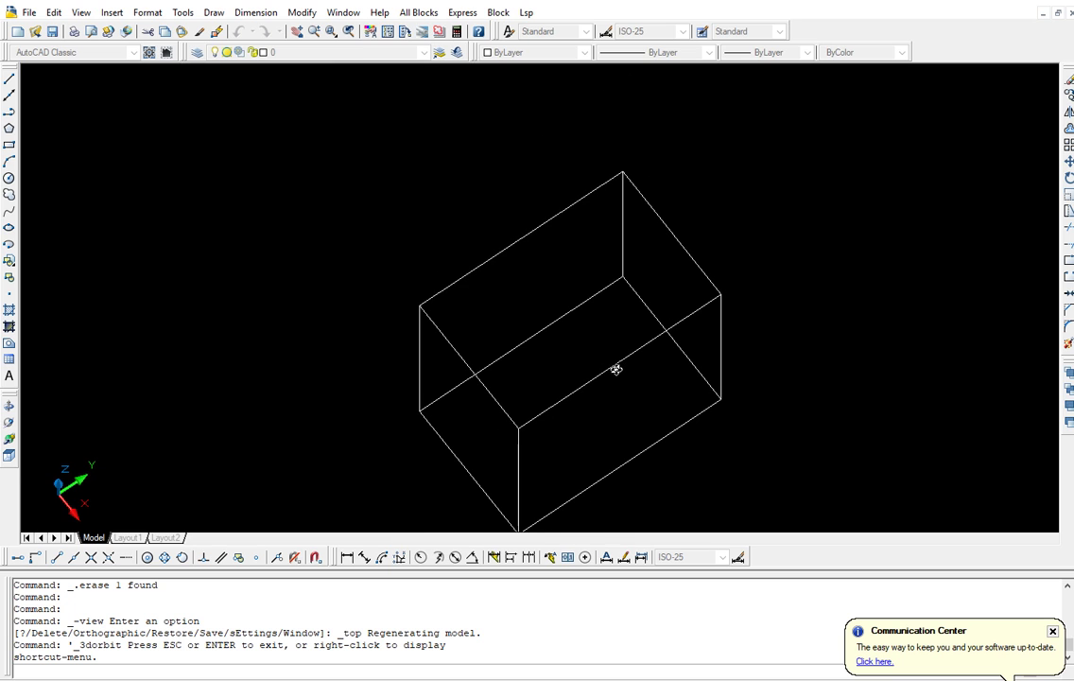
scroll(616, 369, "down", 1)
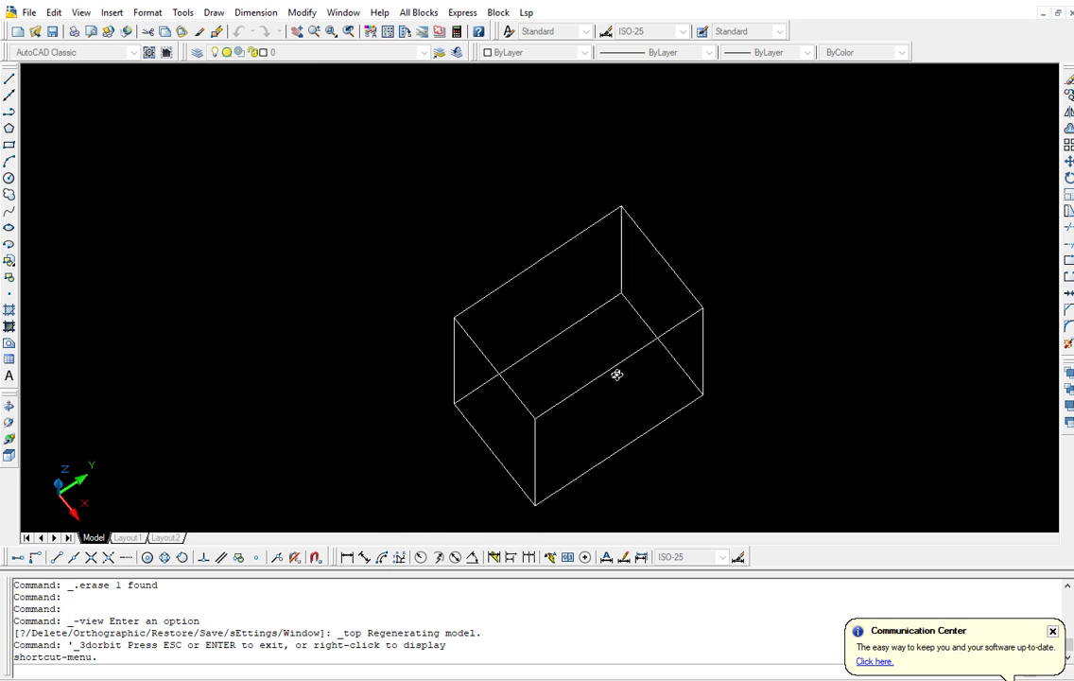
Pan the box up and to the left, then exit Pan
left_click(297, 31)
mouse_move(506, 230)
left_mouse_down()
mouse_move(417, 228)
mouse_move(425, 221)
left_mouse_up()
right_click(409, 206)
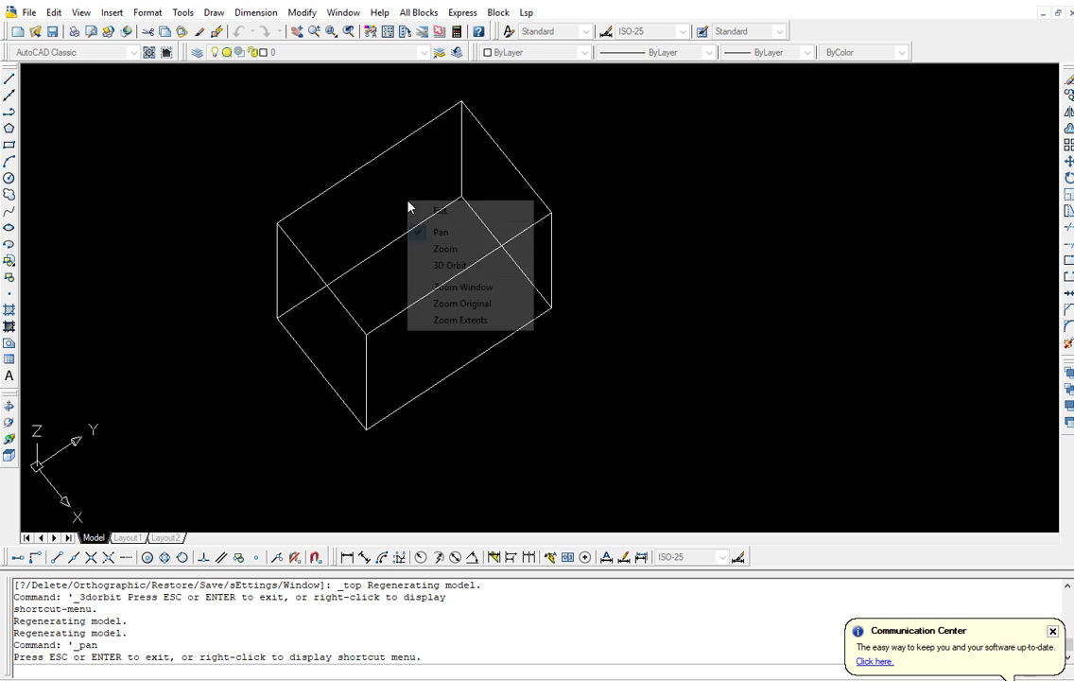
left_click(421, 210)
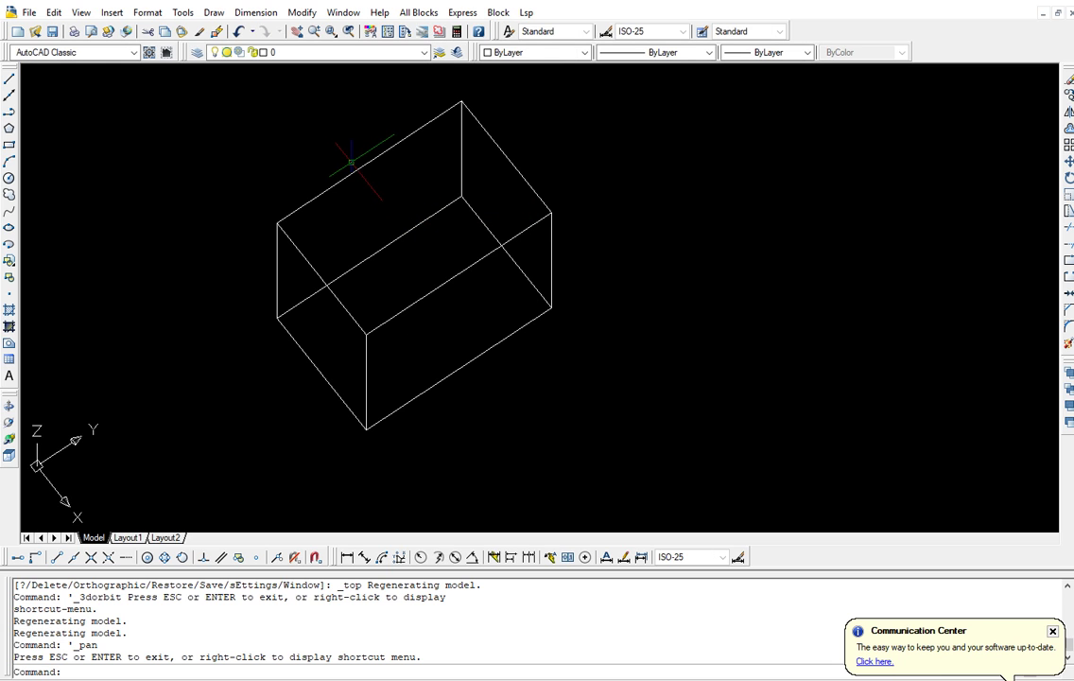
type("ap")
Load the 3d-dim.lsp routine with APPLOAD and start its 3DD command
key("Return")
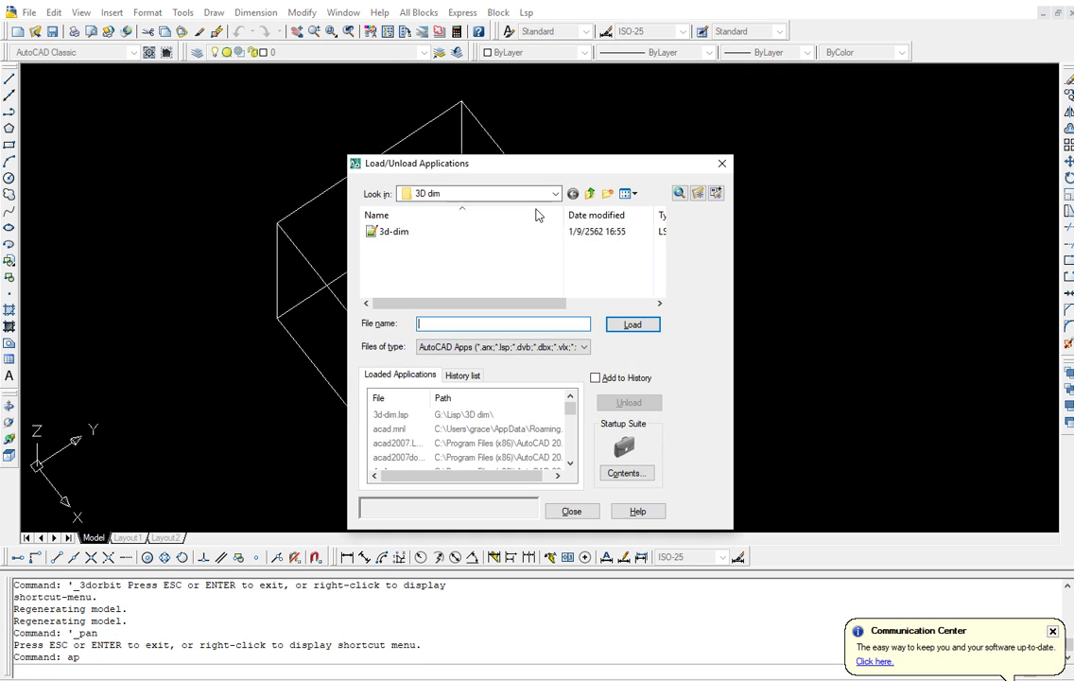
left_click(421, 234)
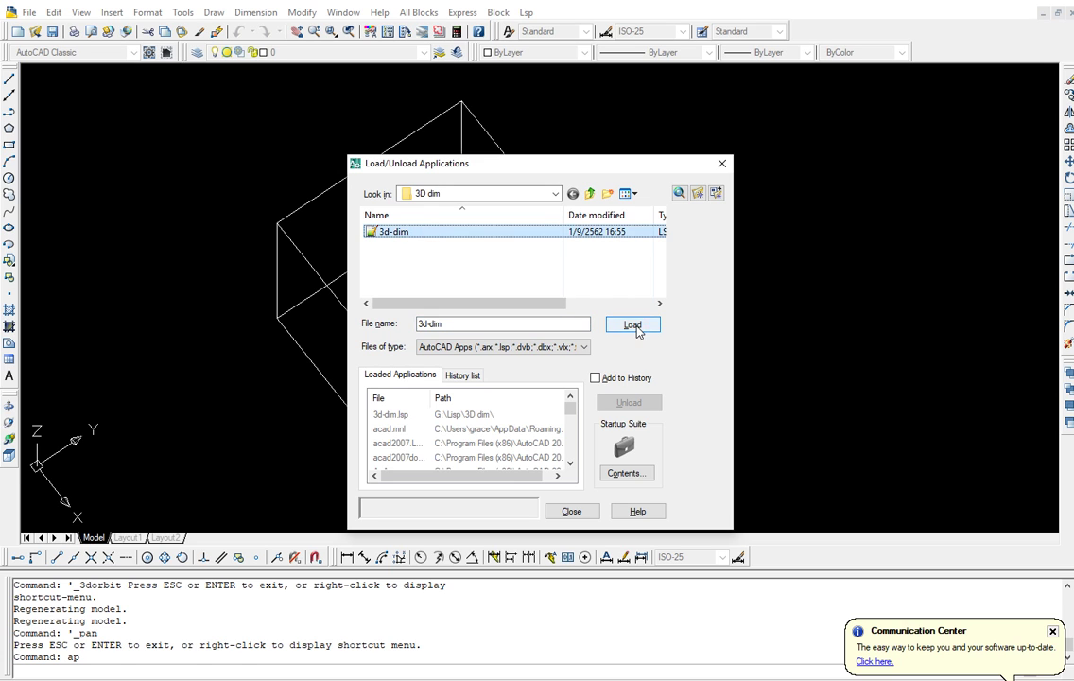
left_click(633, 325)
left_click(572, 512)
type("3dd")
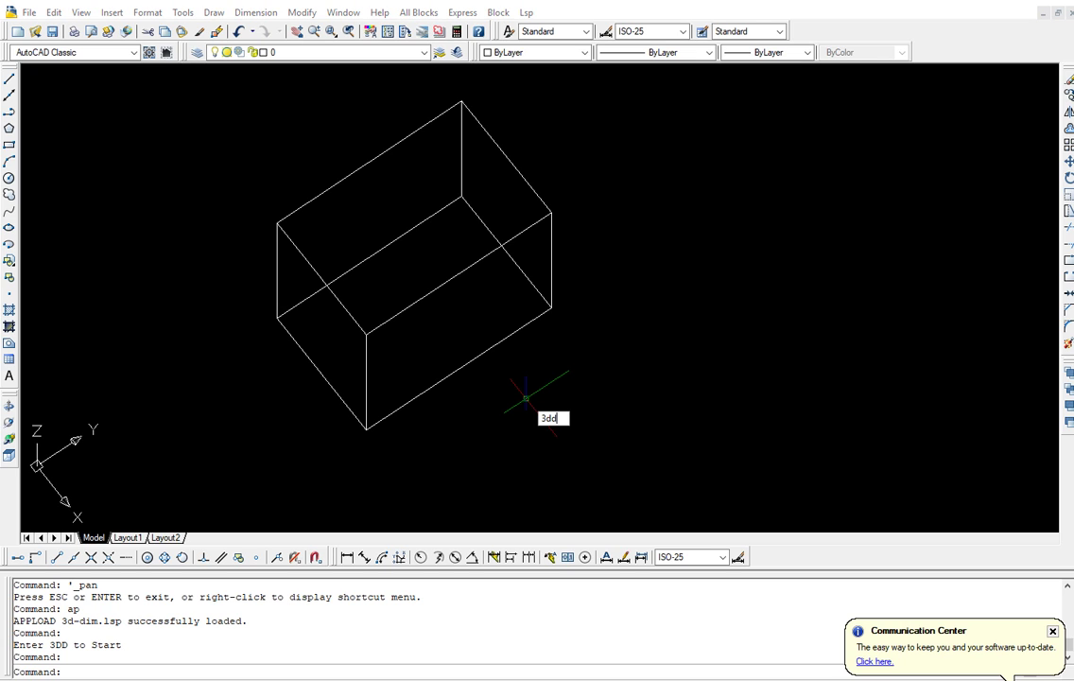
key("Return")
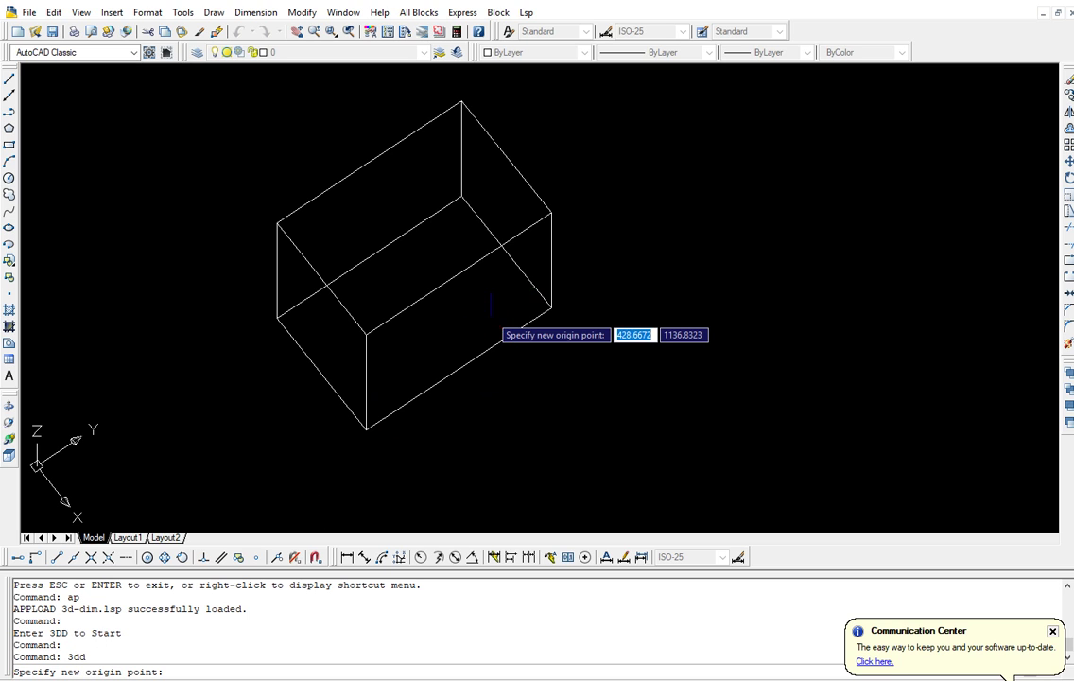
Align the UCS to the front bottom edge and dimension it as 150
left_click(366, 430)
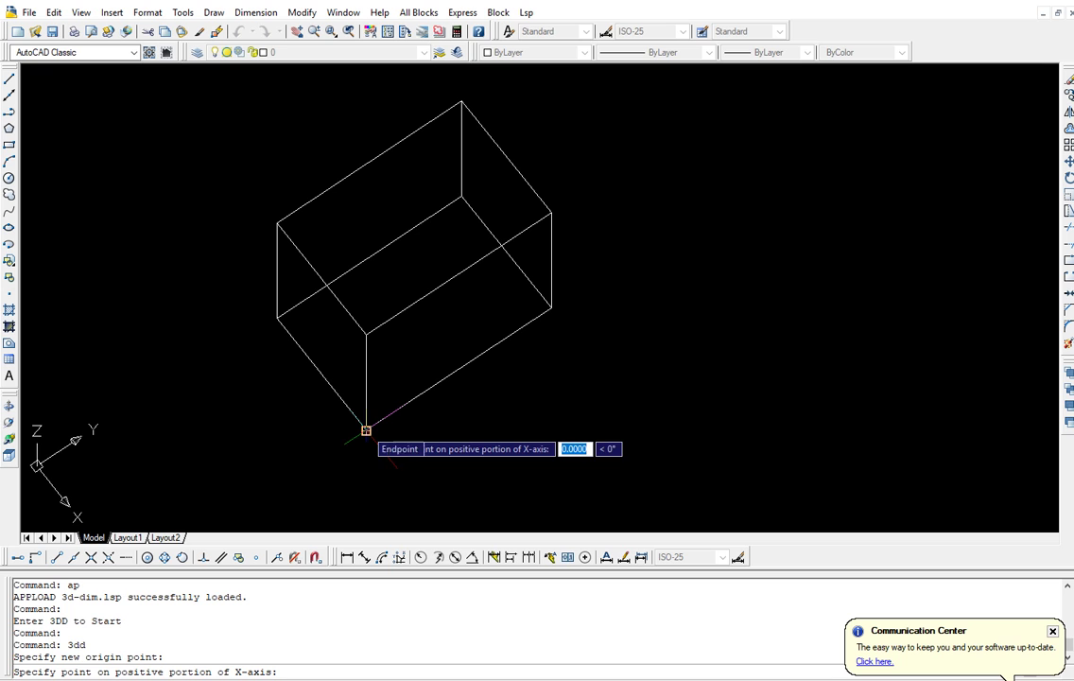
left_click(552, 307)
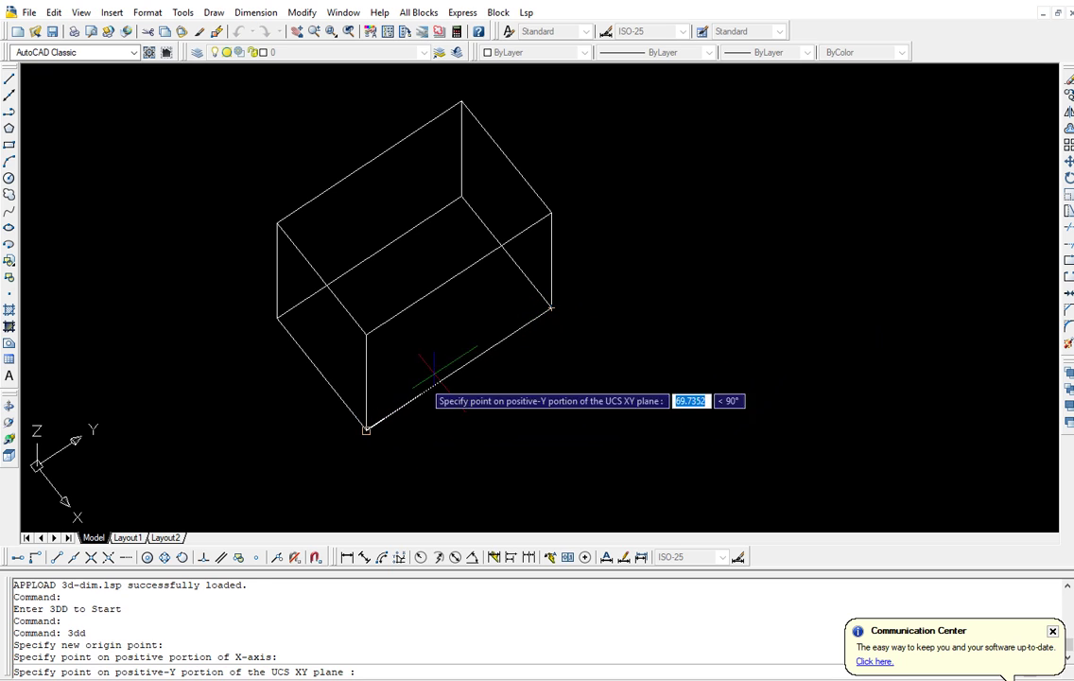
left_click(277, 317)
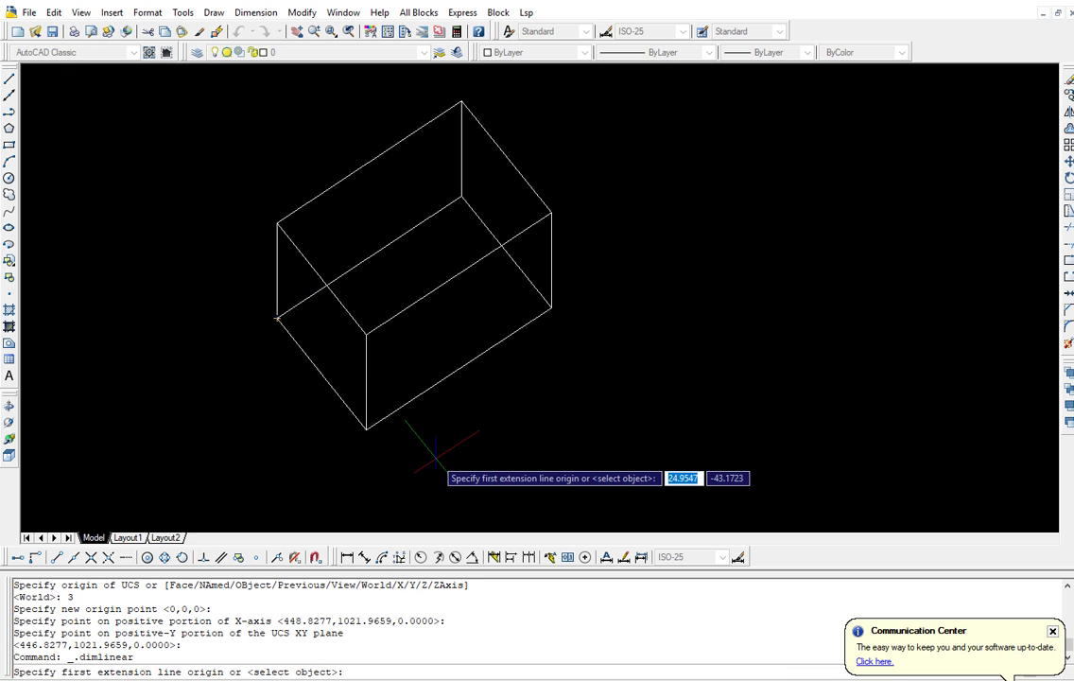
left_click(366, 428)
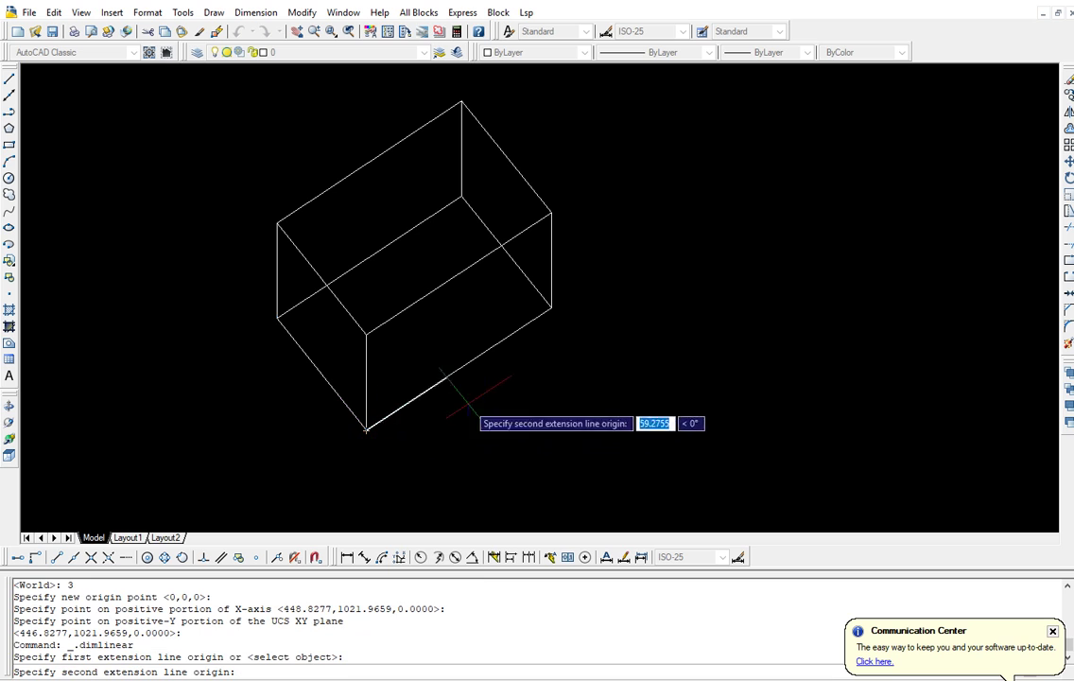
left_click(551, 307)
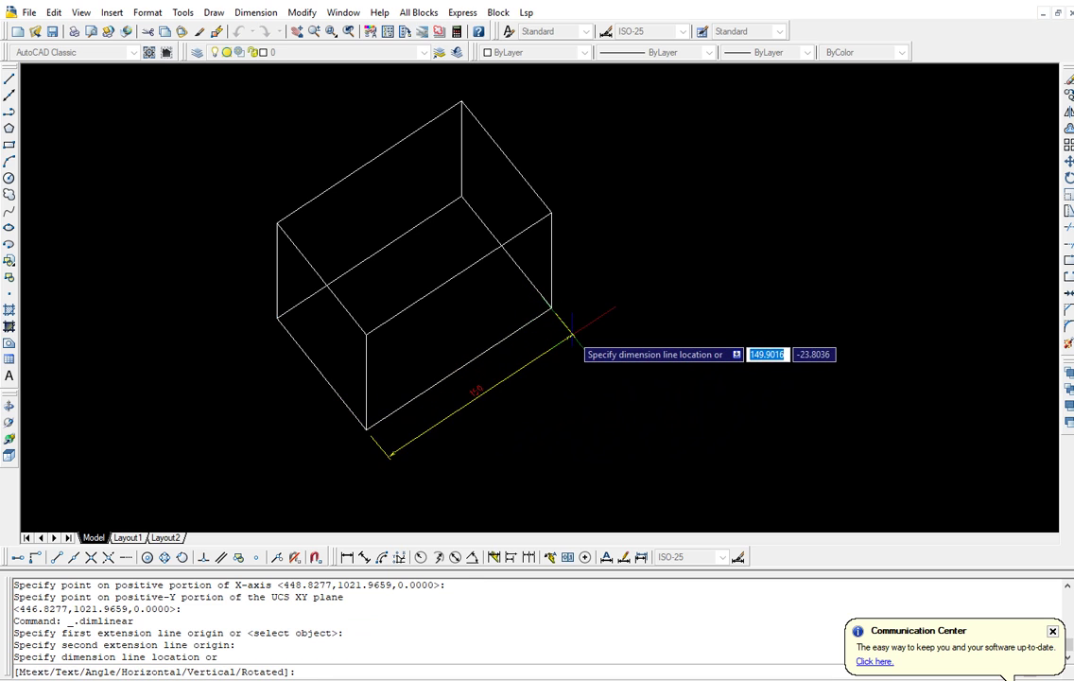
left_click(567, 347)
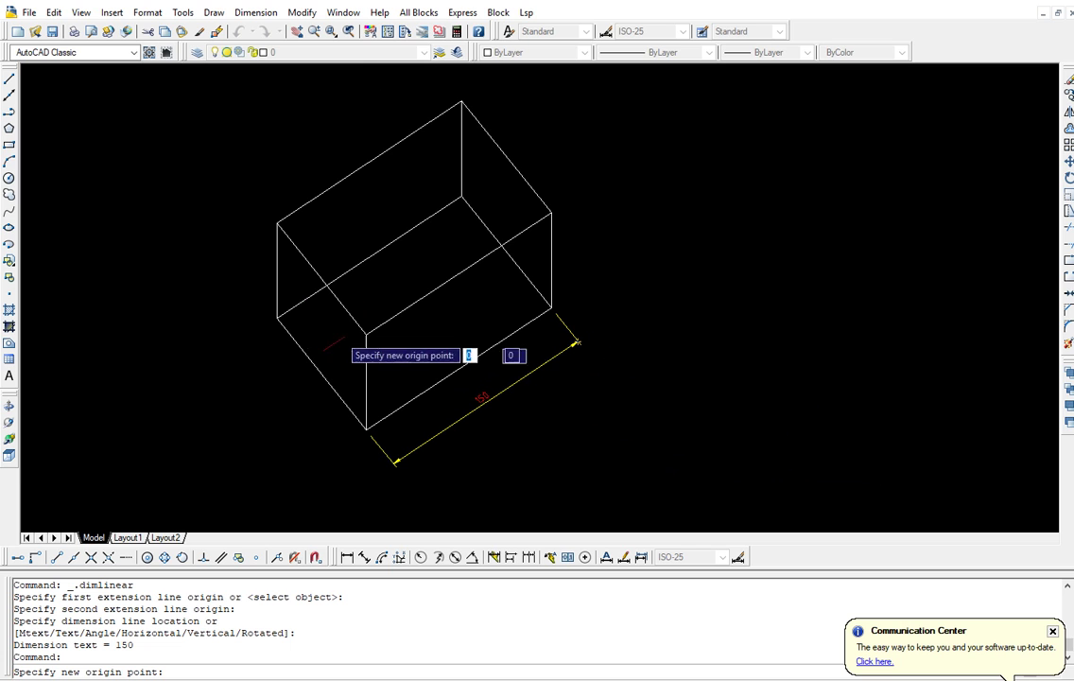
Align the UCS to the left bottom edge and dimension it as 100
left_click(277, 319)
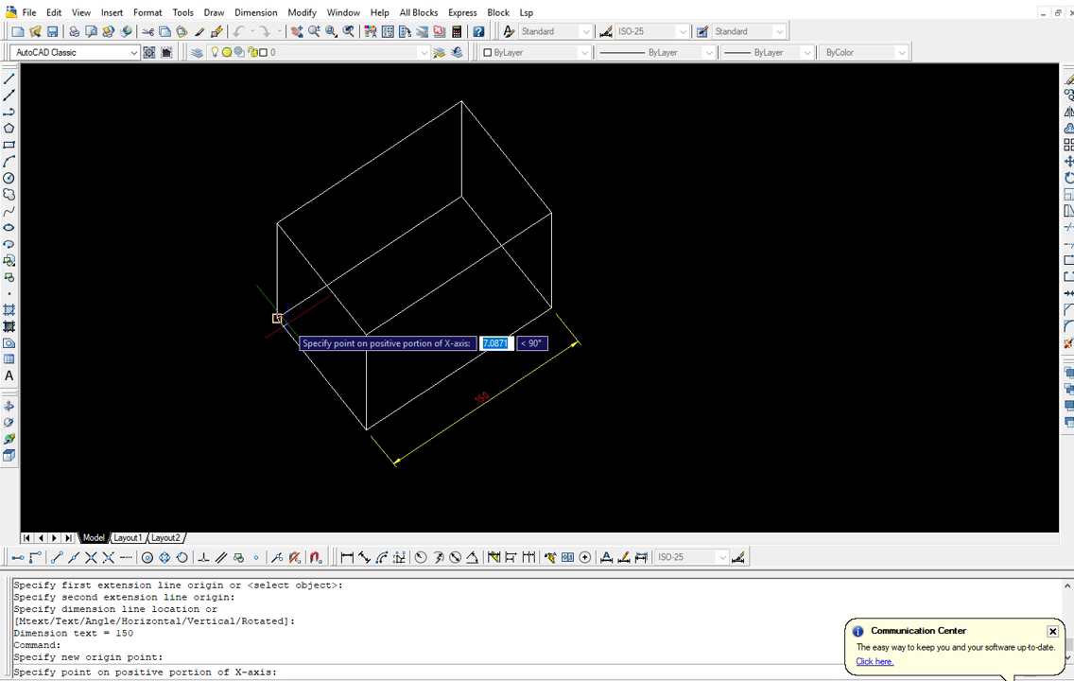
left_click(366, 429)
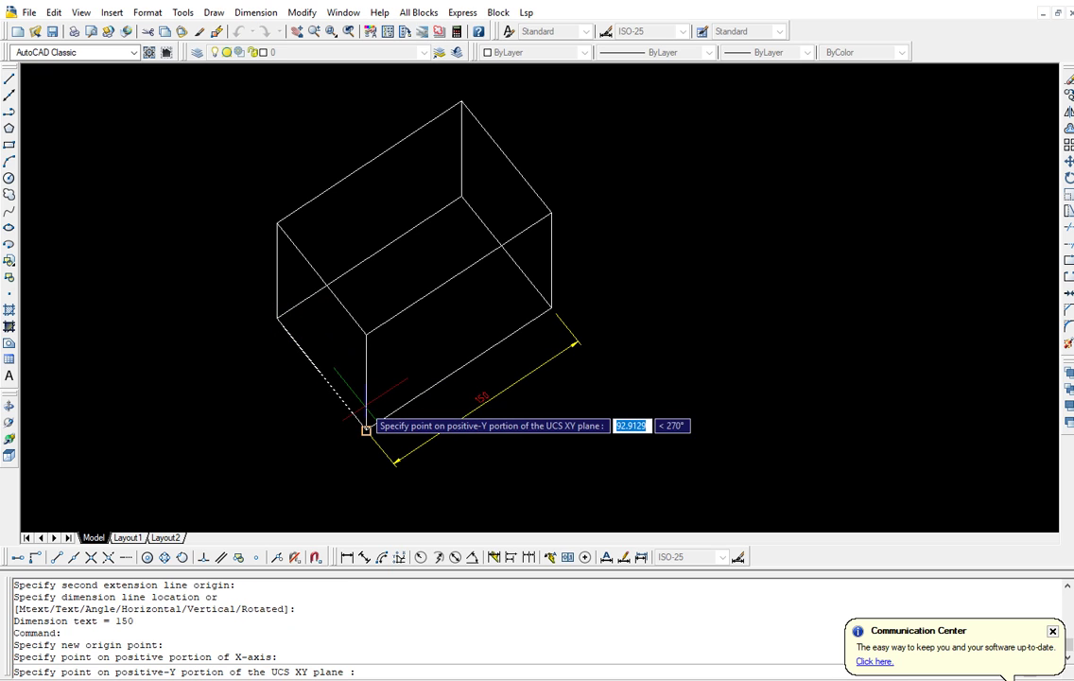
left_click(460, 196)
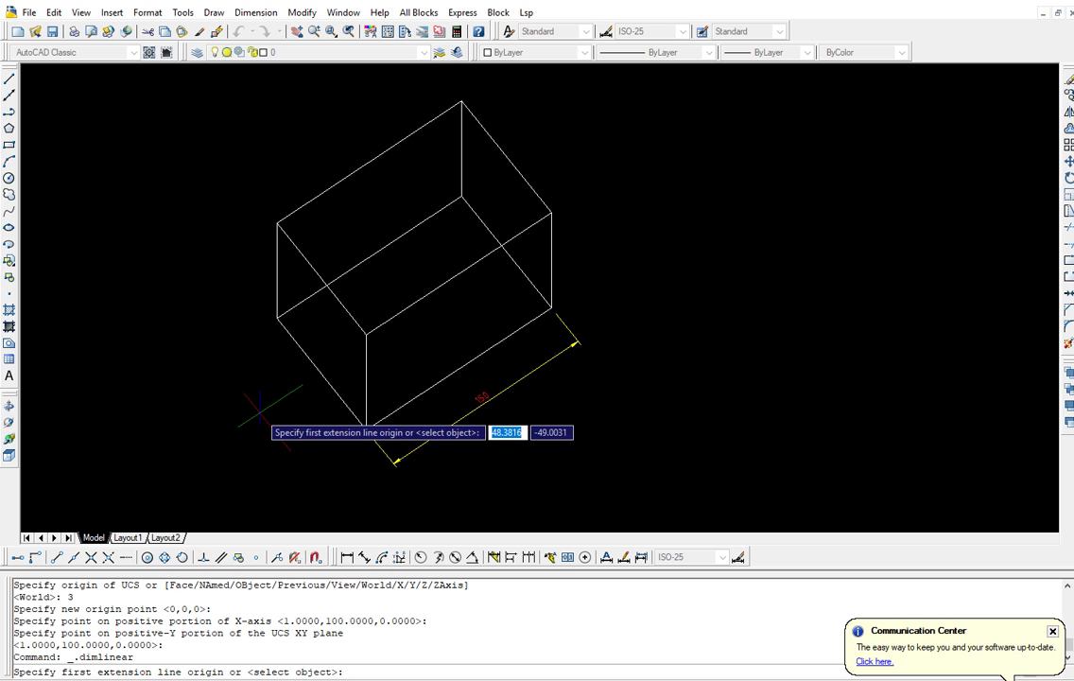
left_click(277, 316)
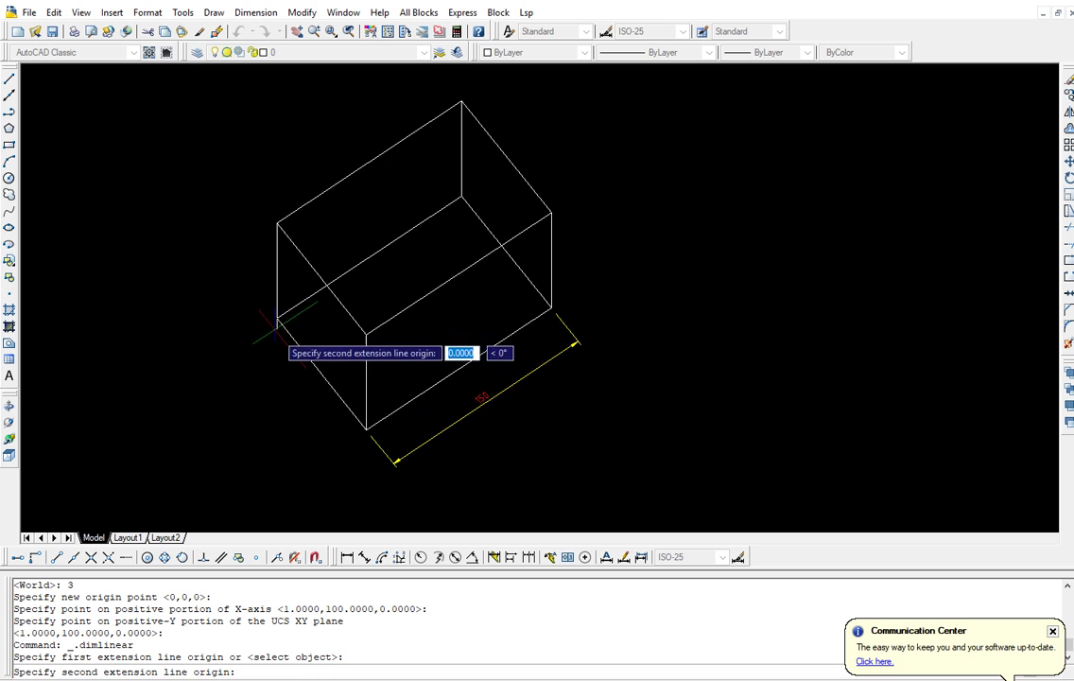
left_click(366, 428)
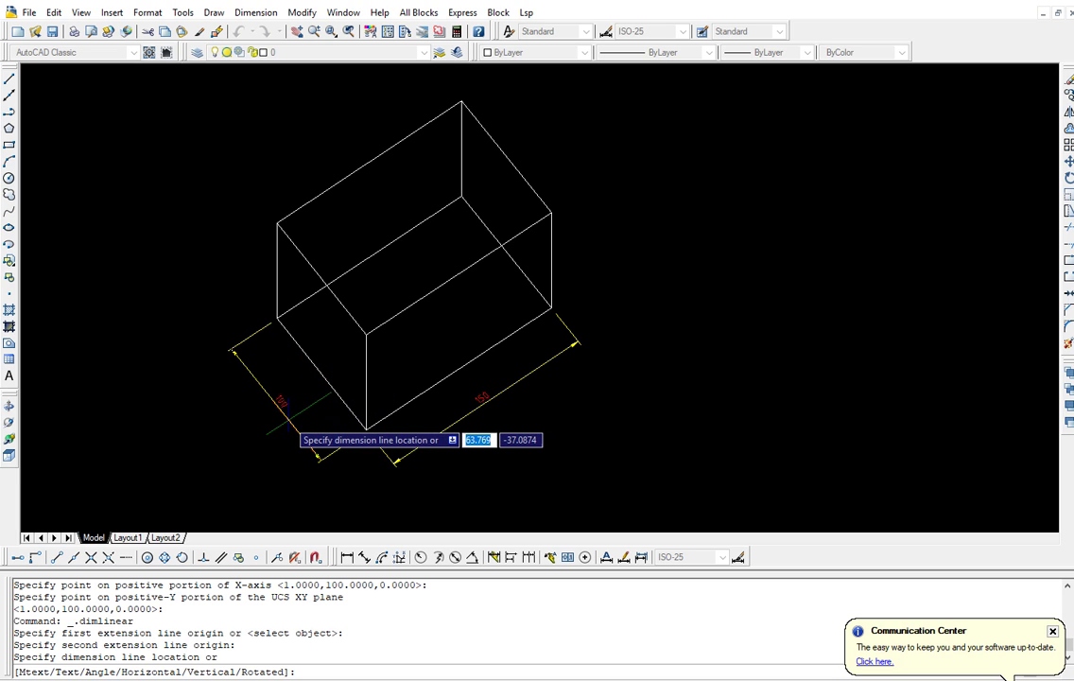
left_click(285, 407)
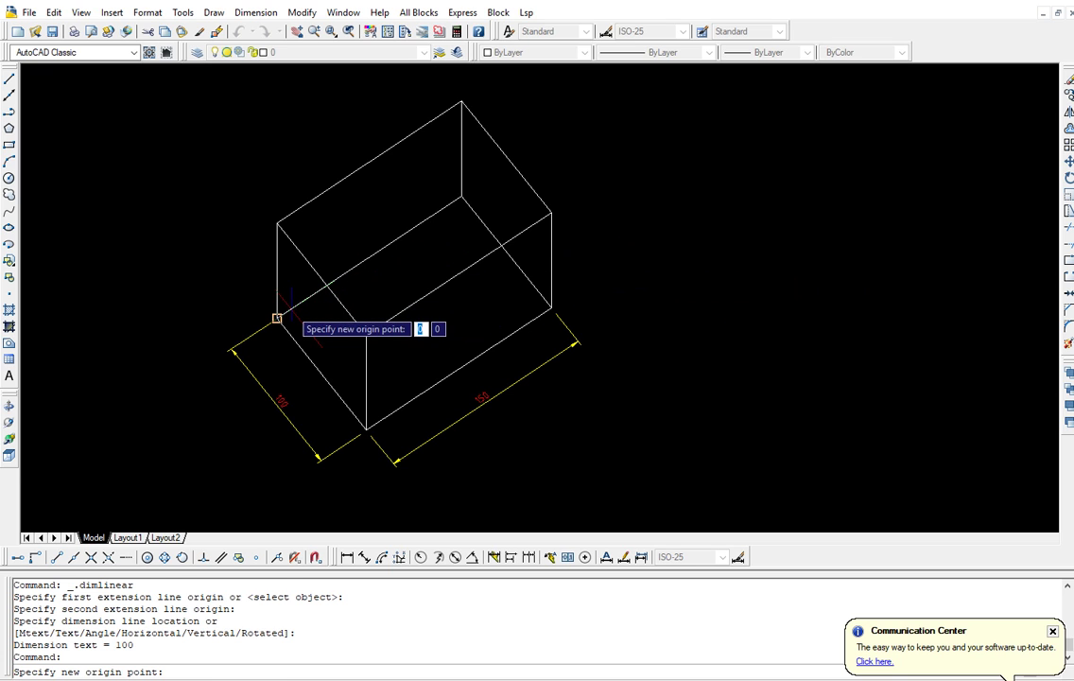
Set a UCS at the left corner and dimension the vertical edge as 142.34
left_click(276, 317)
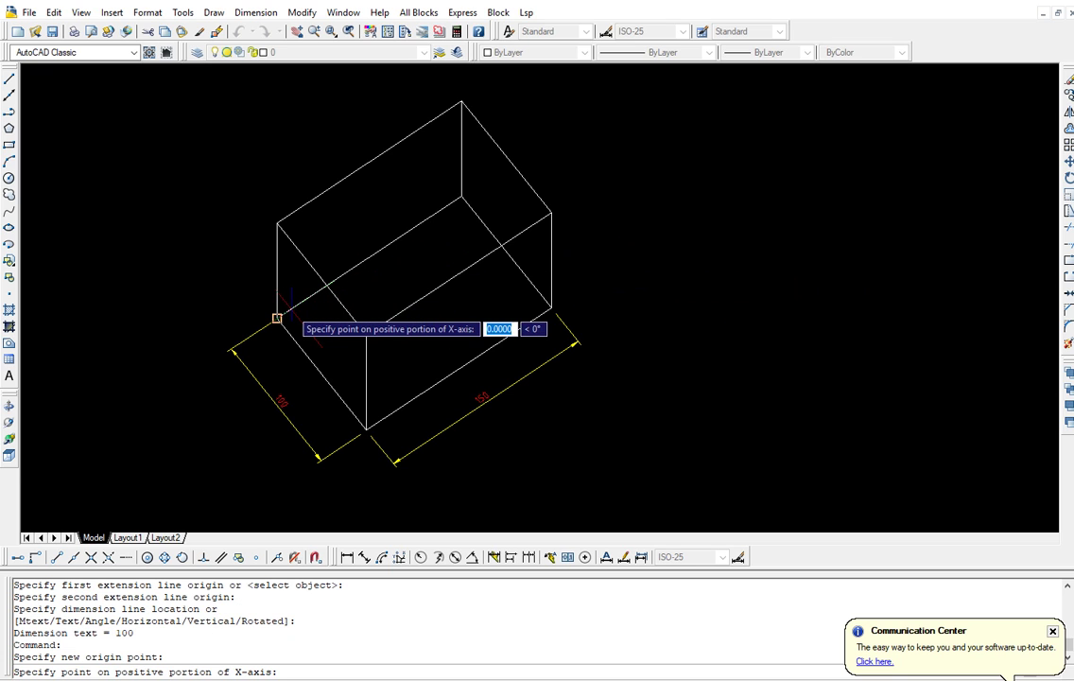
left_click(460, 196)
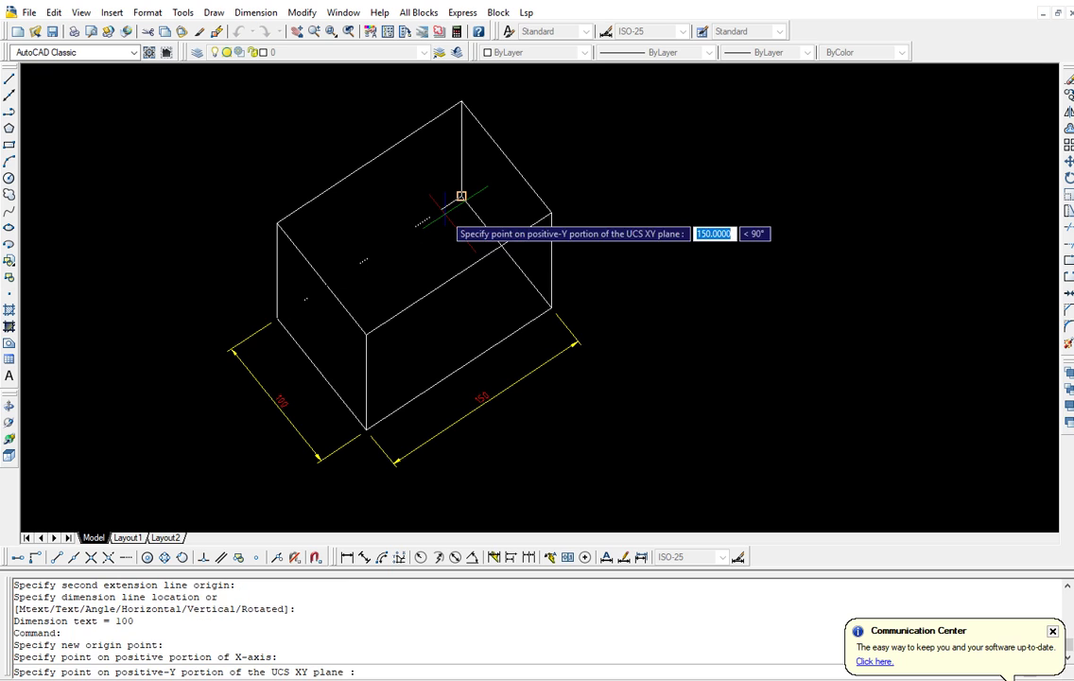
left_click(276, 223)
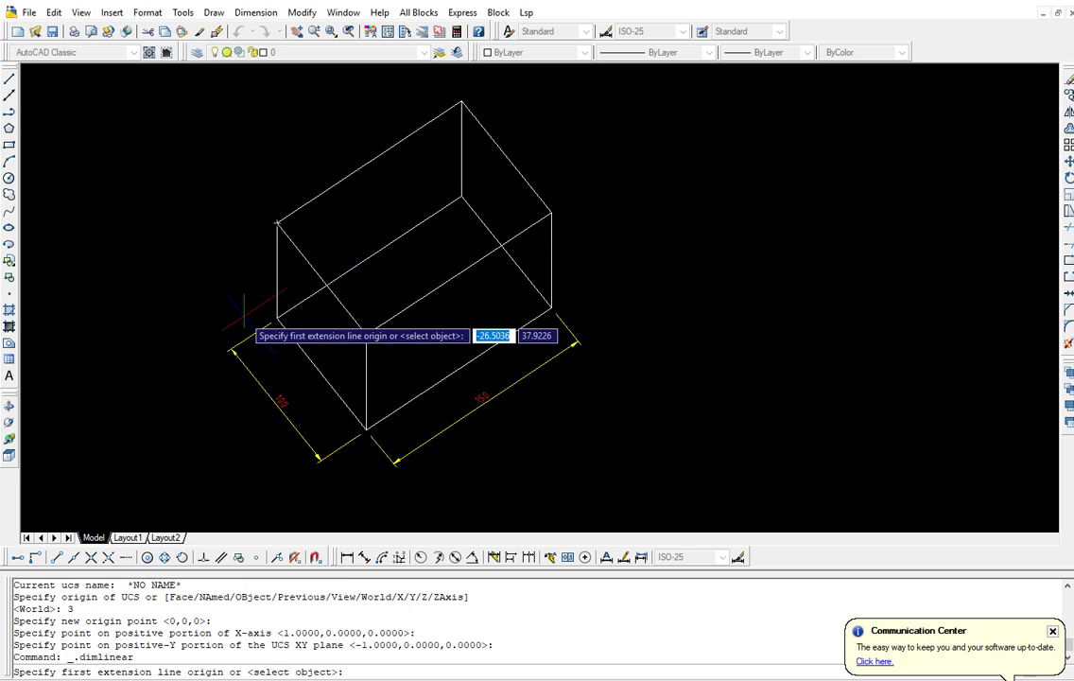
left_click(276, 223)
left_click(276, 316)
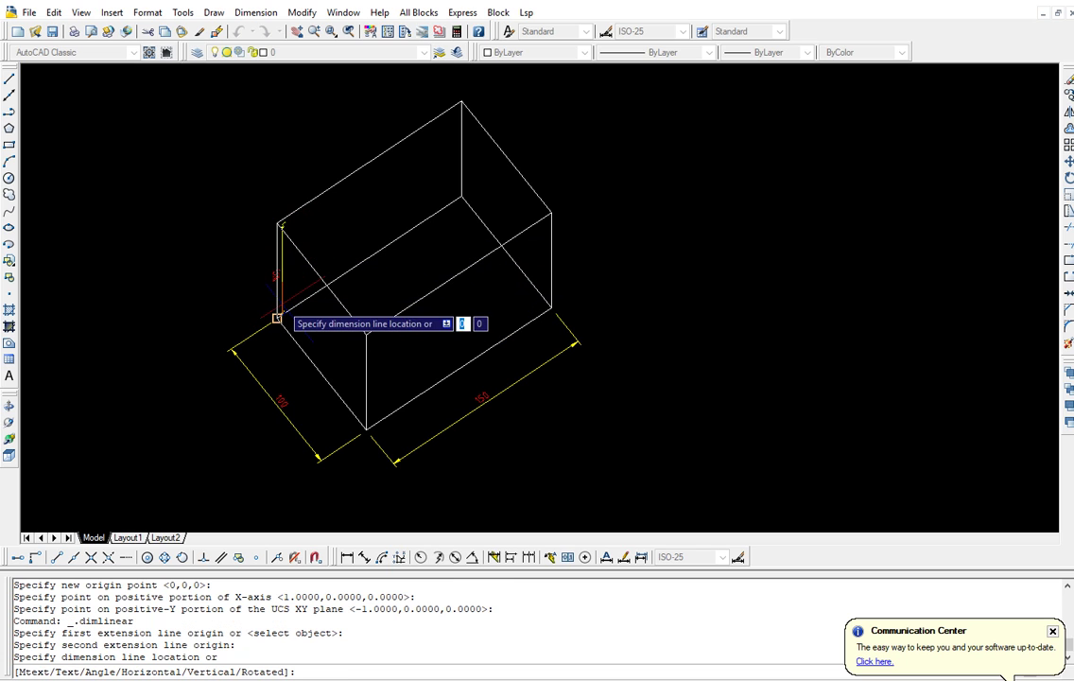
left_click(231, 348)
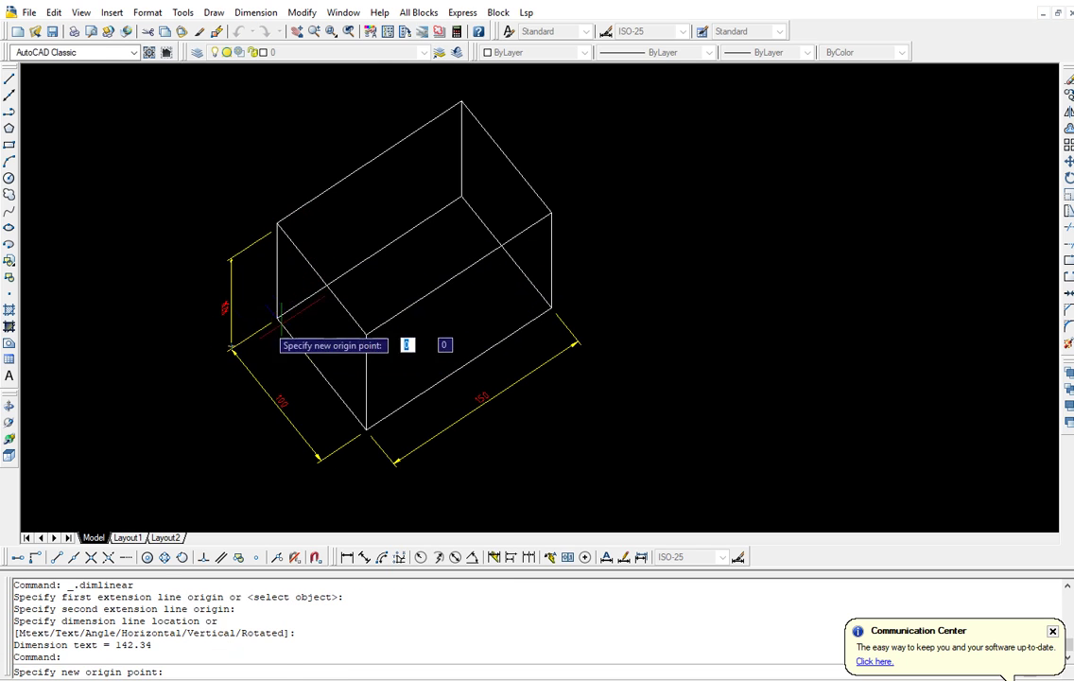
Erase the misplaced 142.34 height dimension and rerun 3DD from recent input
scroll(237, 340, "up", 5)
scroll(227, 274, "up", 3)
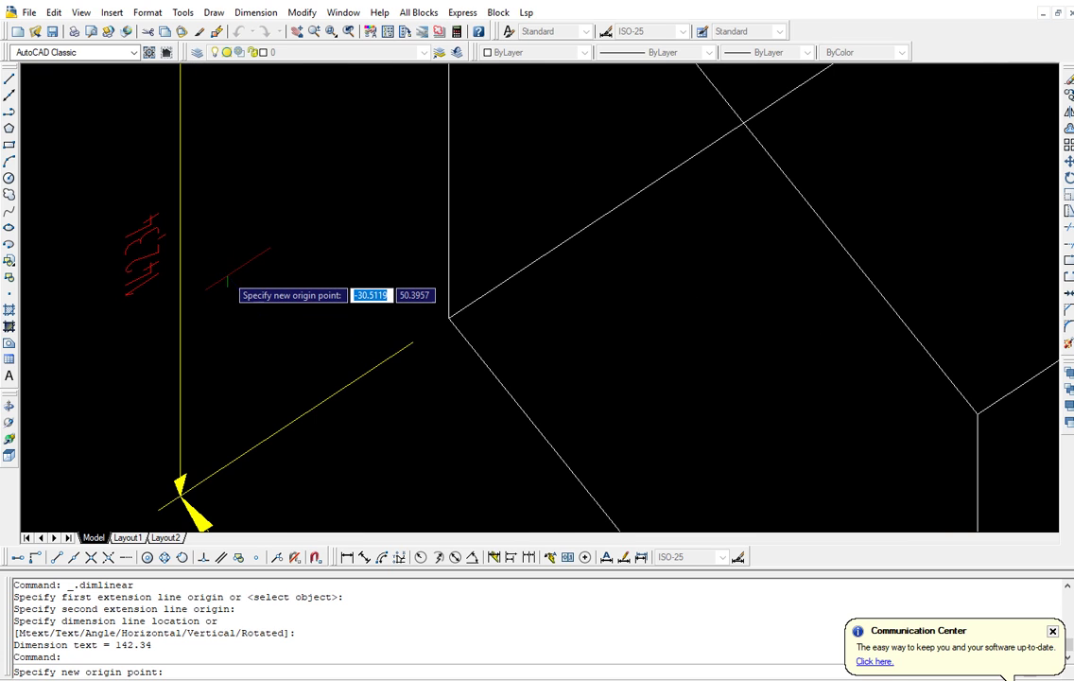
scroll(227, 271, "down", 5)
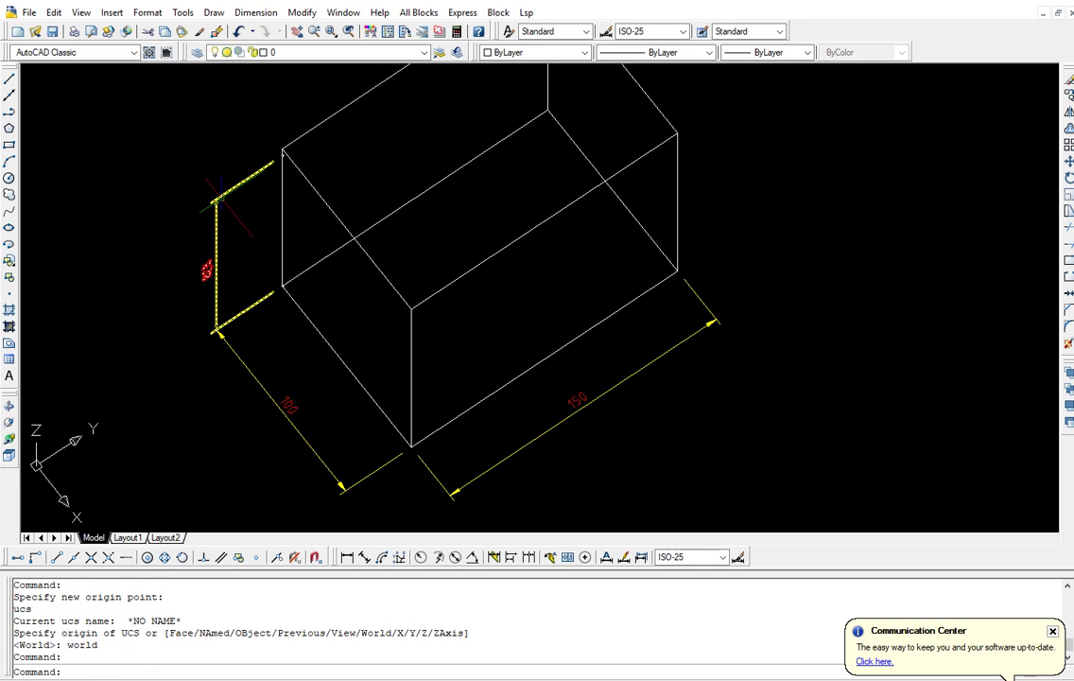
left_click(216, 198)
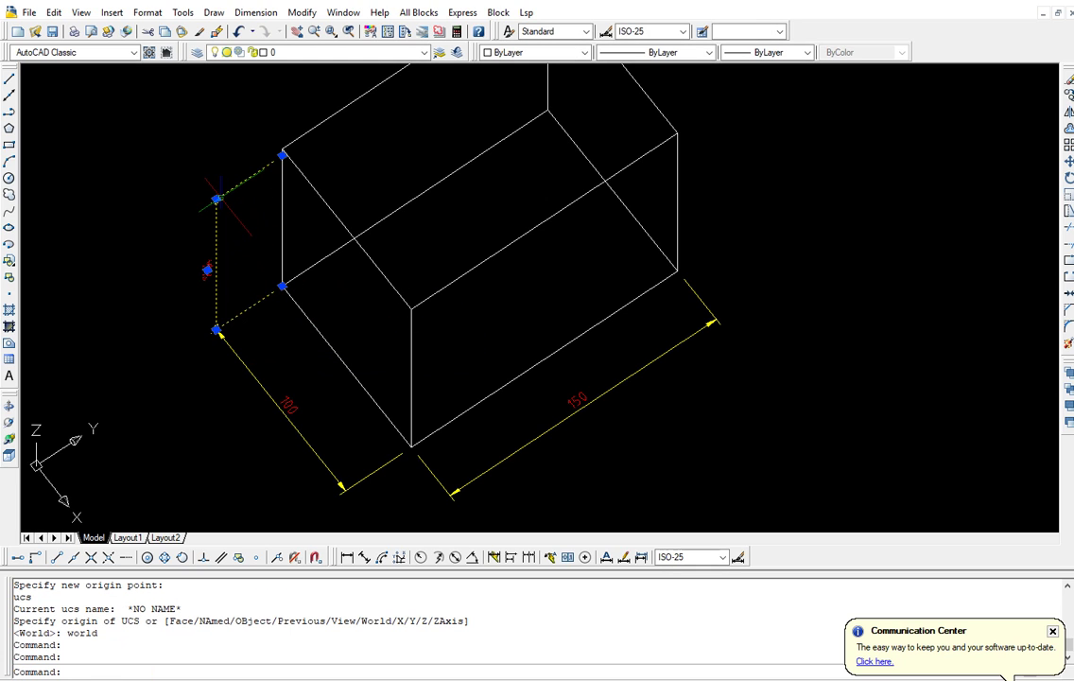
key("Delete")
right_click(220, 204)
mouse_move(327, 230)
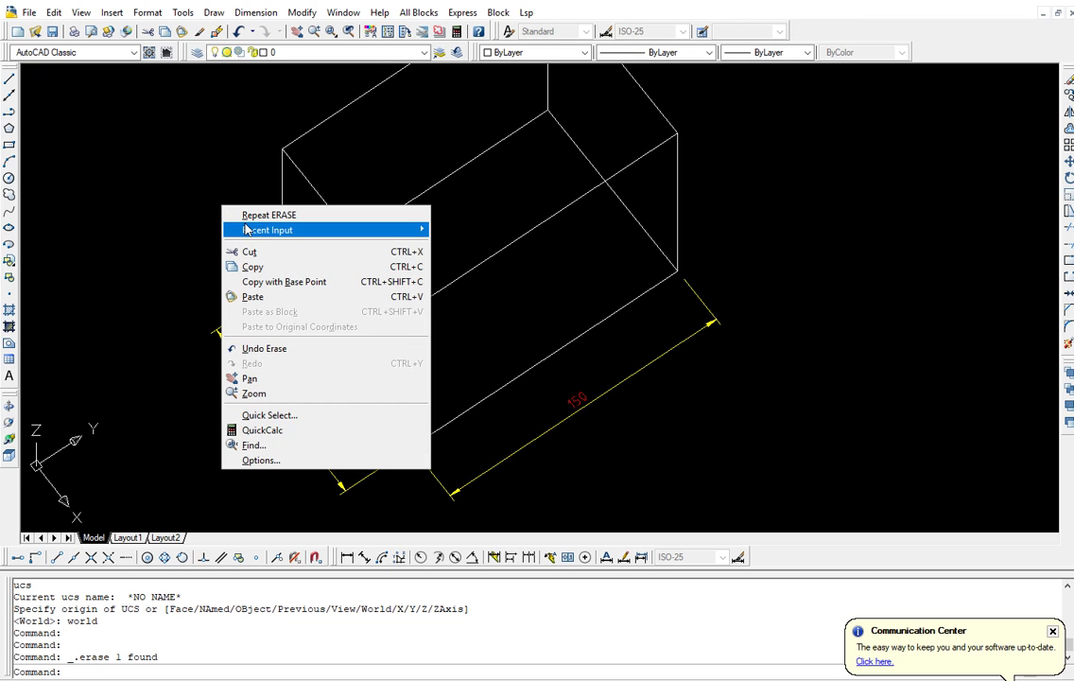
left_click(473, 248)
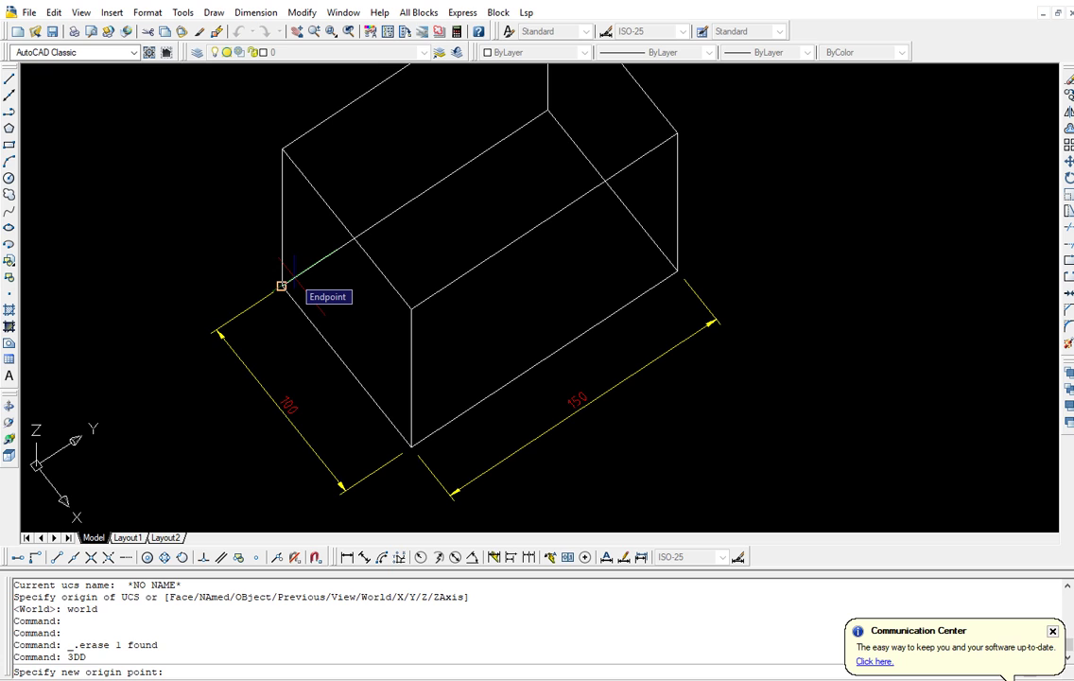
Align the UCS to the box's side face and dimension the left vertical edge
left_click(282, 285)
left_click(549, 111)
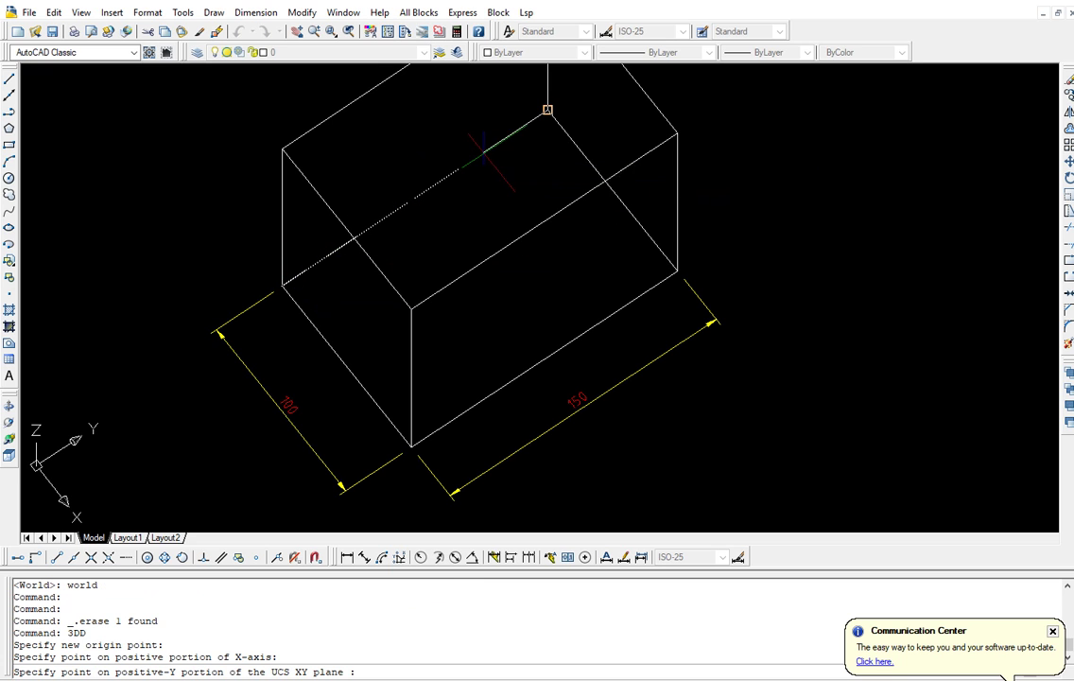
left_click(283, 149)
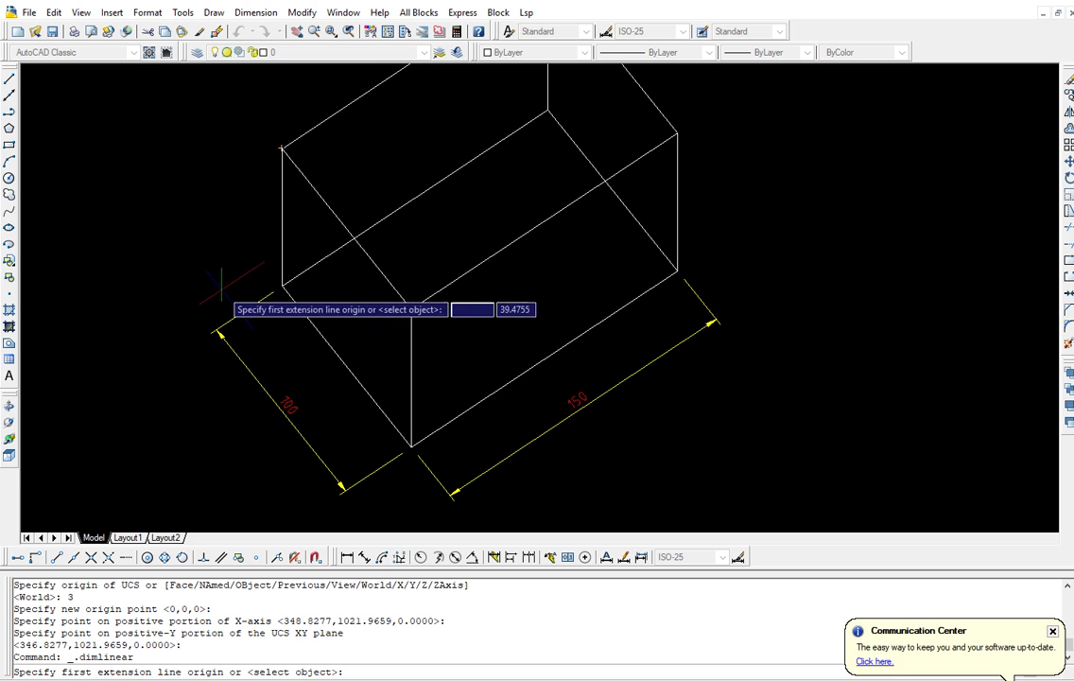
left_click(282, 149)
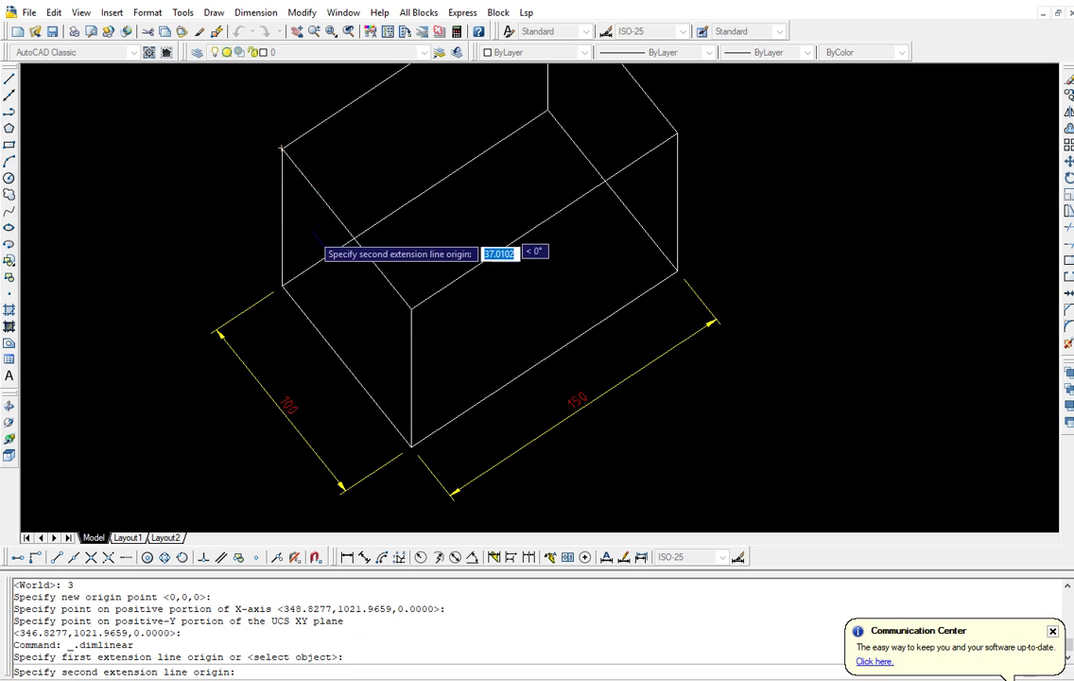
left_click(281, 285)
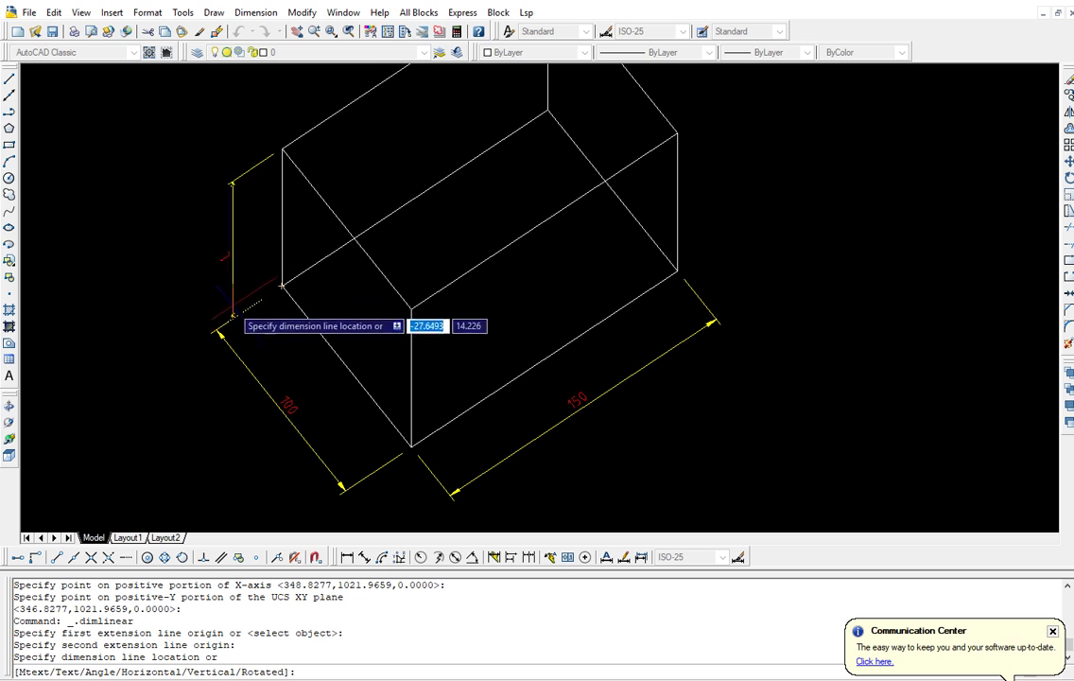
left_click(216, 325)
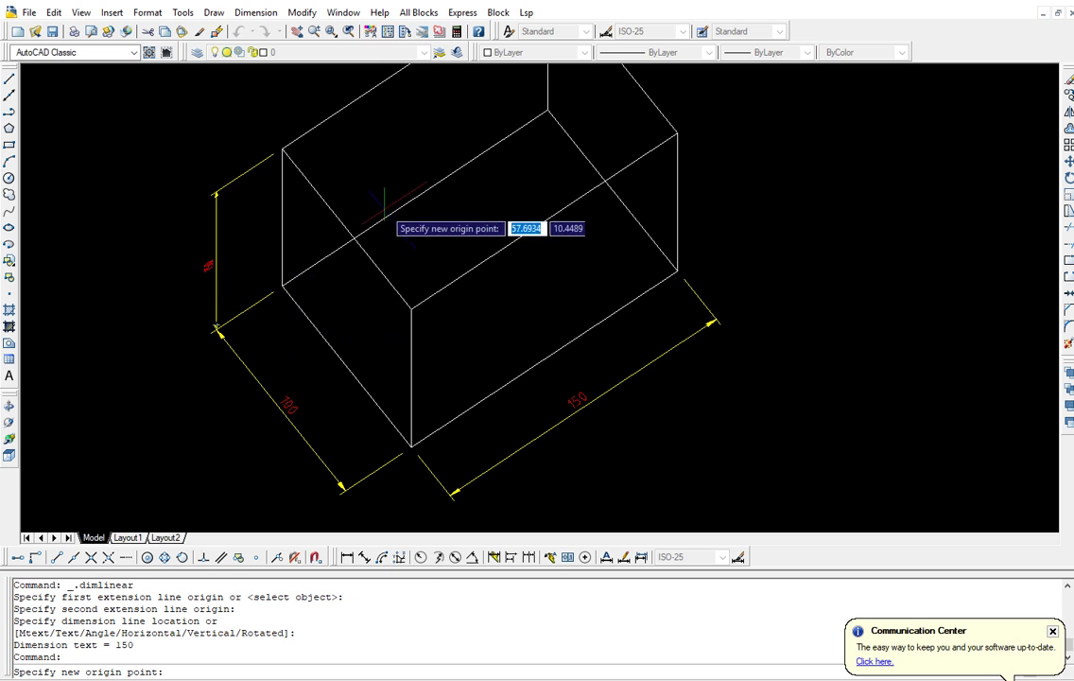
Pan the view down to recentre the box, then exit Pan
scroll(247, 272, "up", 3)
scroll(378, 298, "down", 2)
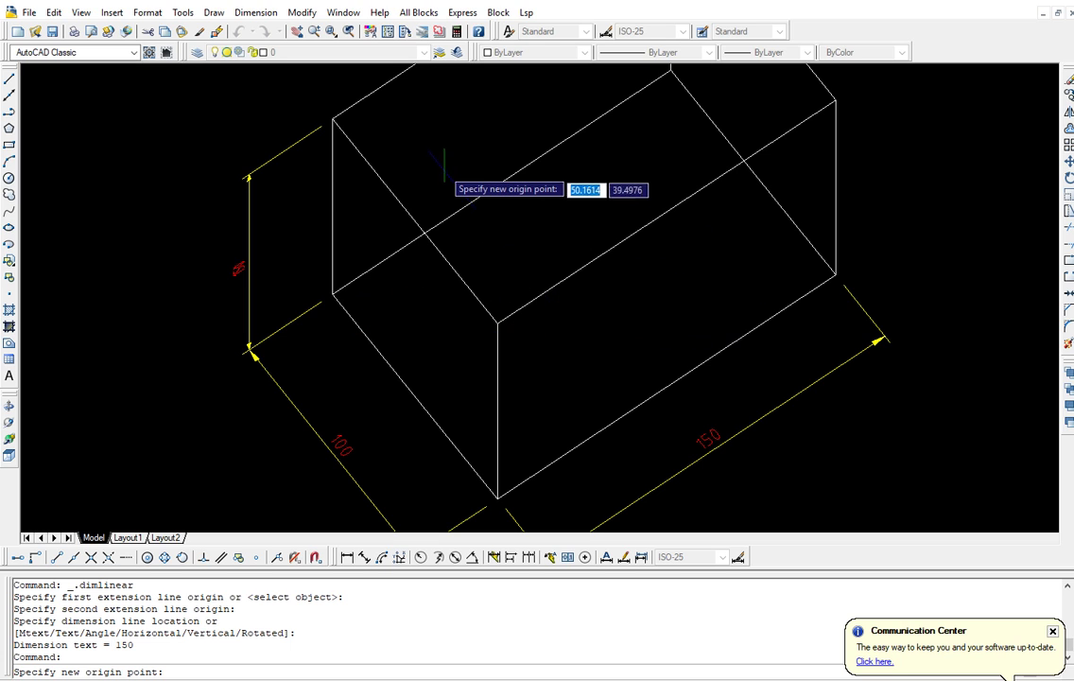
scroll(442, 162, "down", 4)
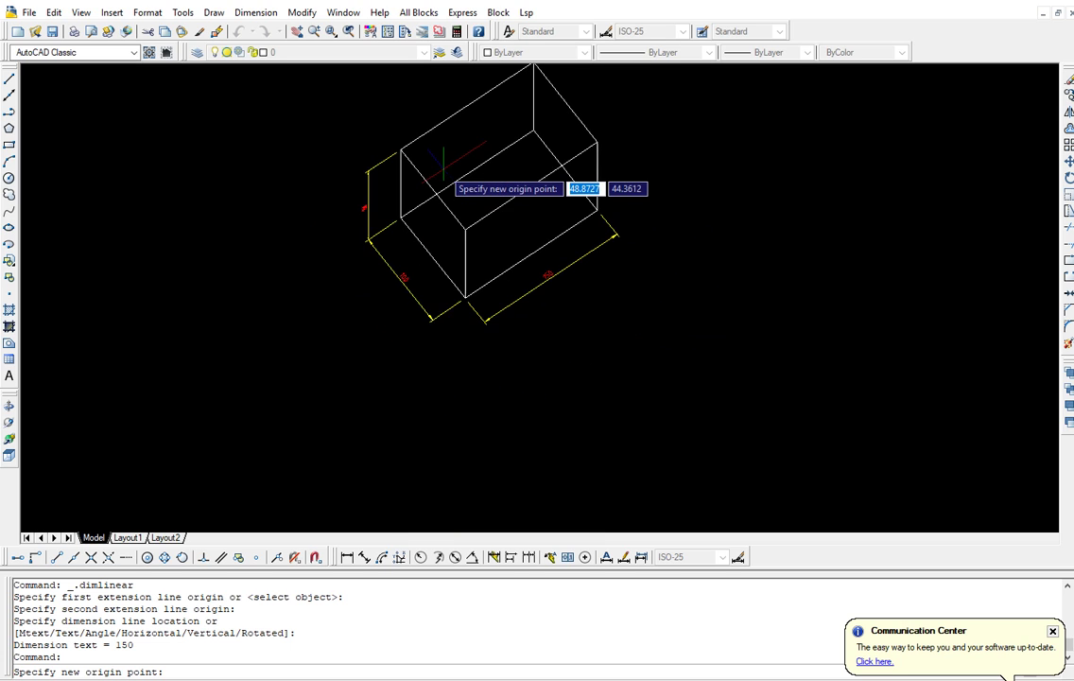
left_click(300, 33)
left_click_drag(444, 132, 432, 251)
scroll(434, 264, "up", 2)
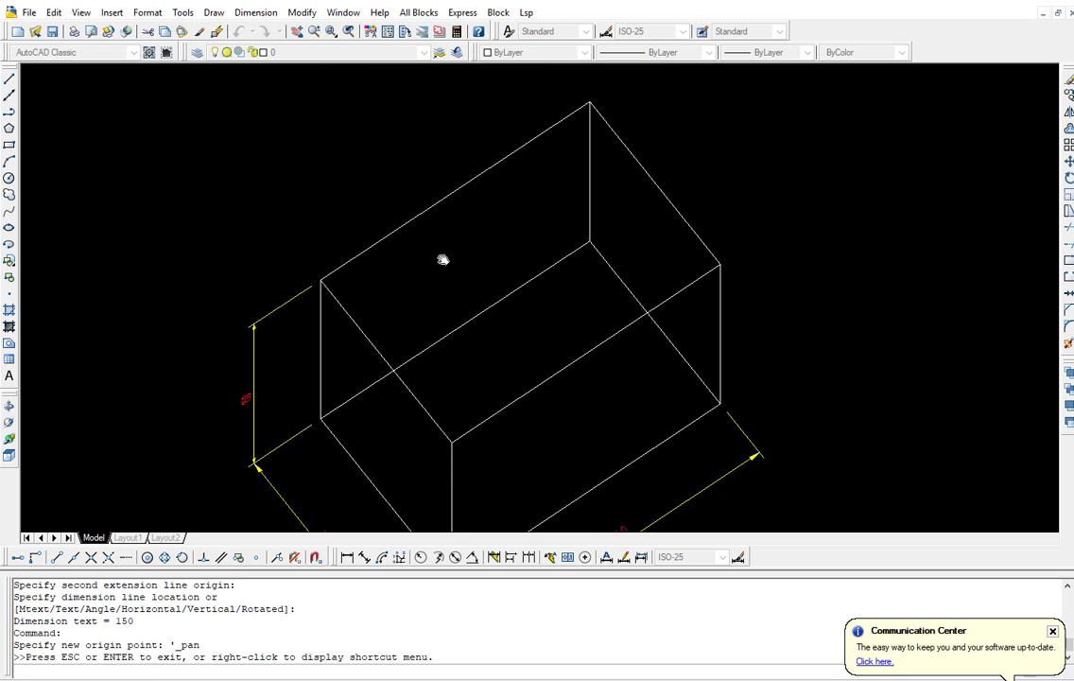
scroll(442, 259, "down", 2)
right_click(444, 256)
left_click(477, 264)
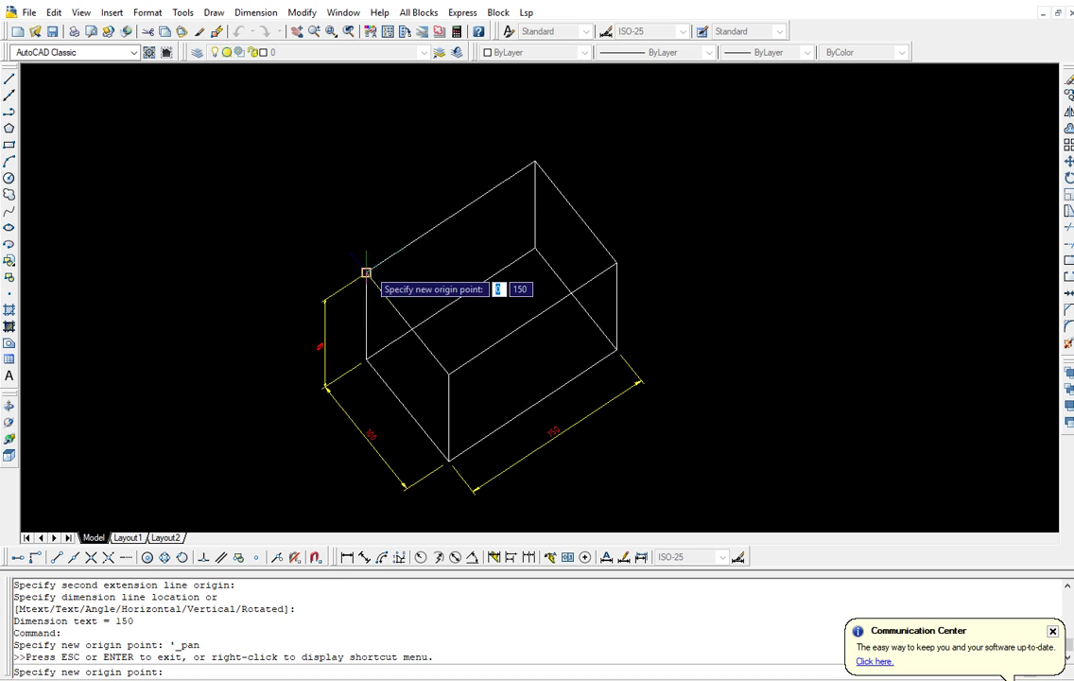
Align the UCS to the top face and dimension the top back edge as 150
left_click(366, 272)
left_click(448, 374)
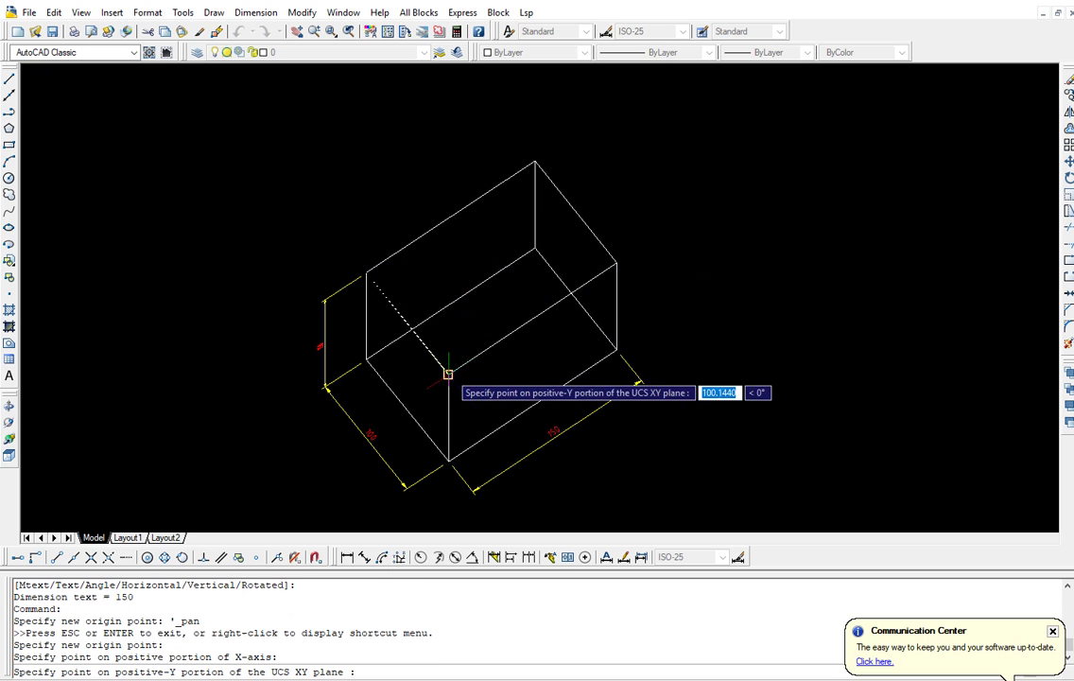
left_click(535, 162)
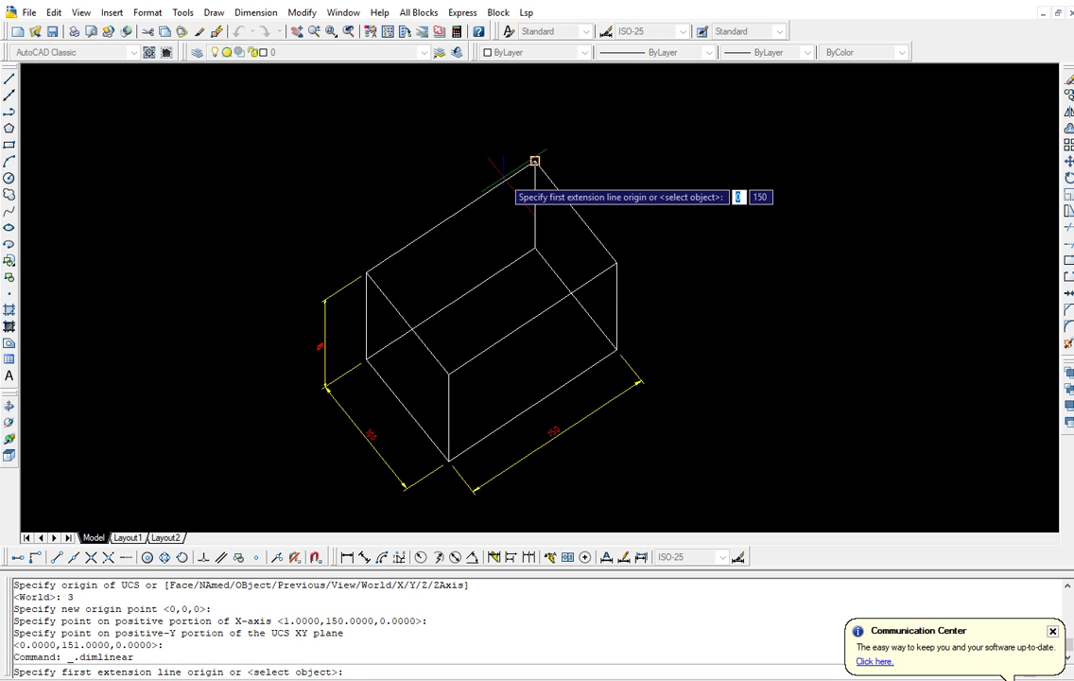
left_click(536, 163)
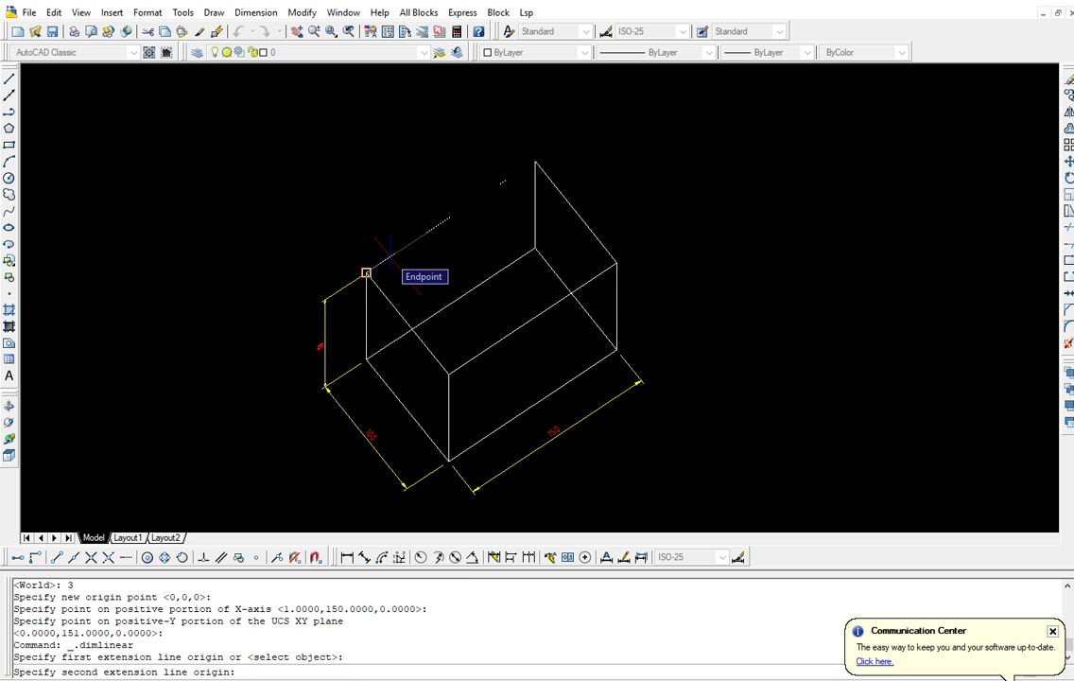
left_click(366, 274)
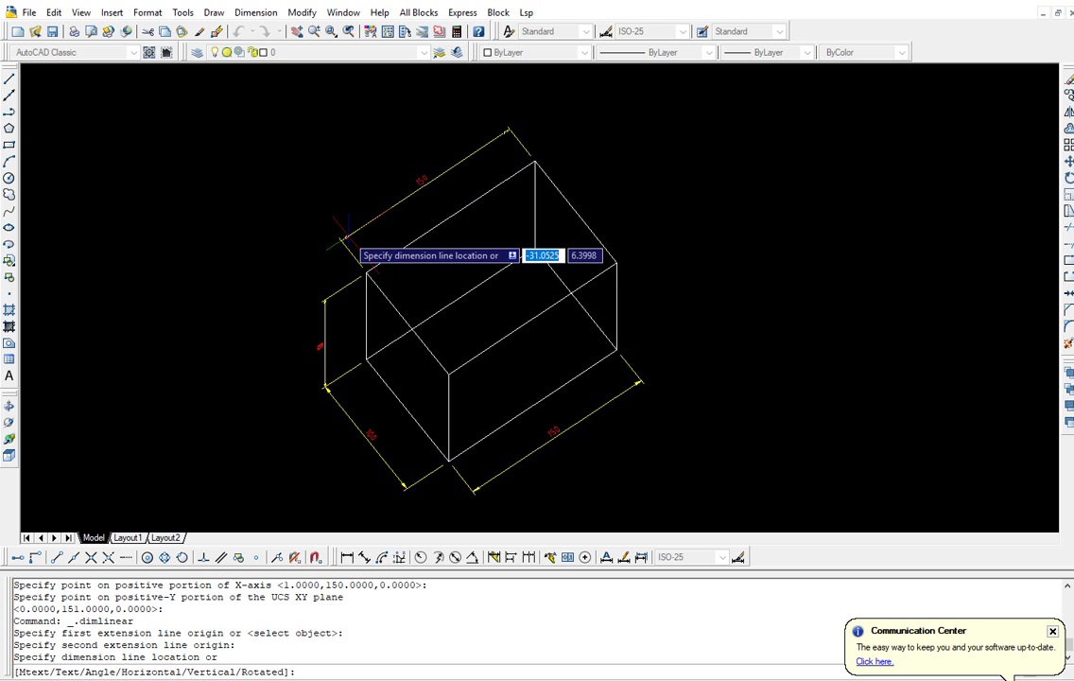
left_click(346, 236)
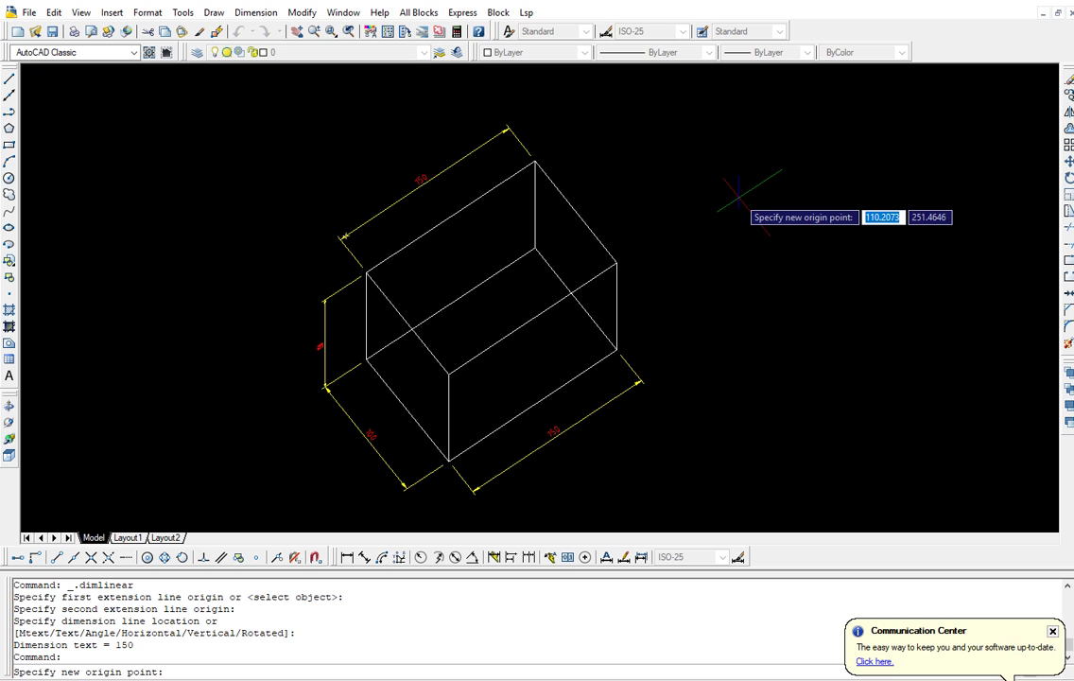
Set a UCS at the top corner and dimension the top-right width edge as 100
left_click(534, 162)
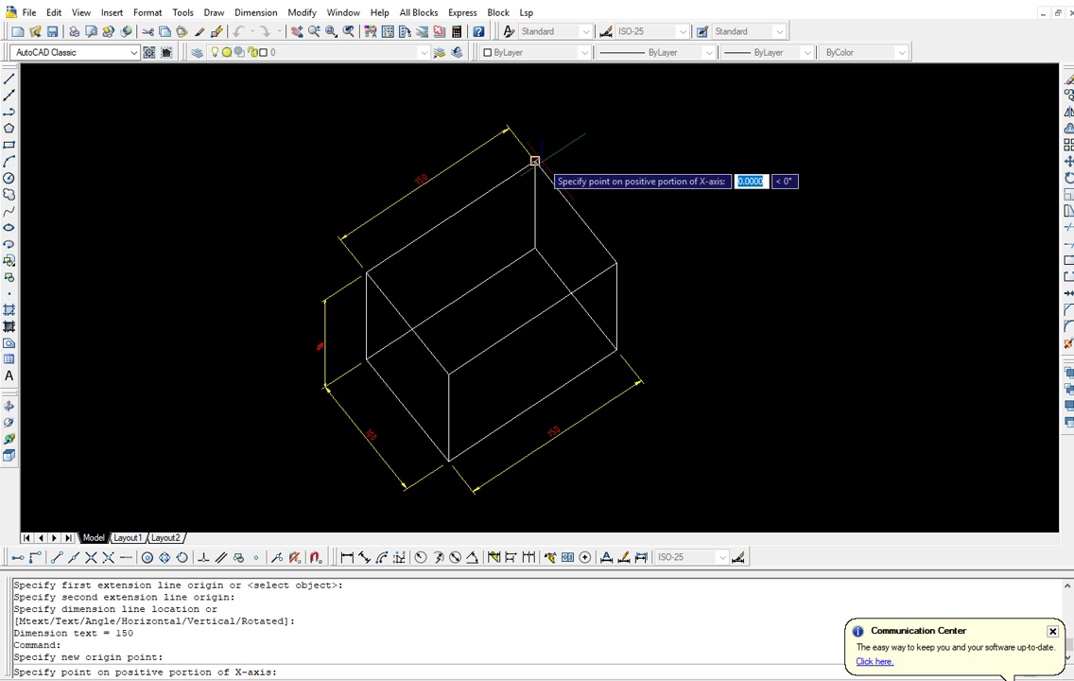
left_click(366, 273)
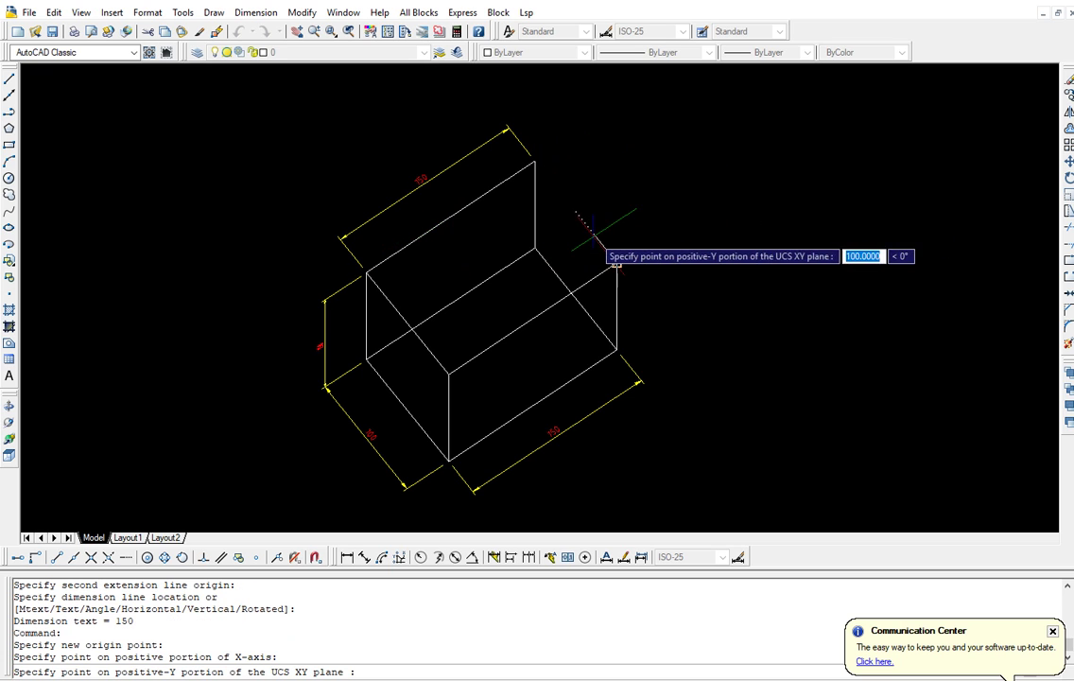
left_click(616, 264)
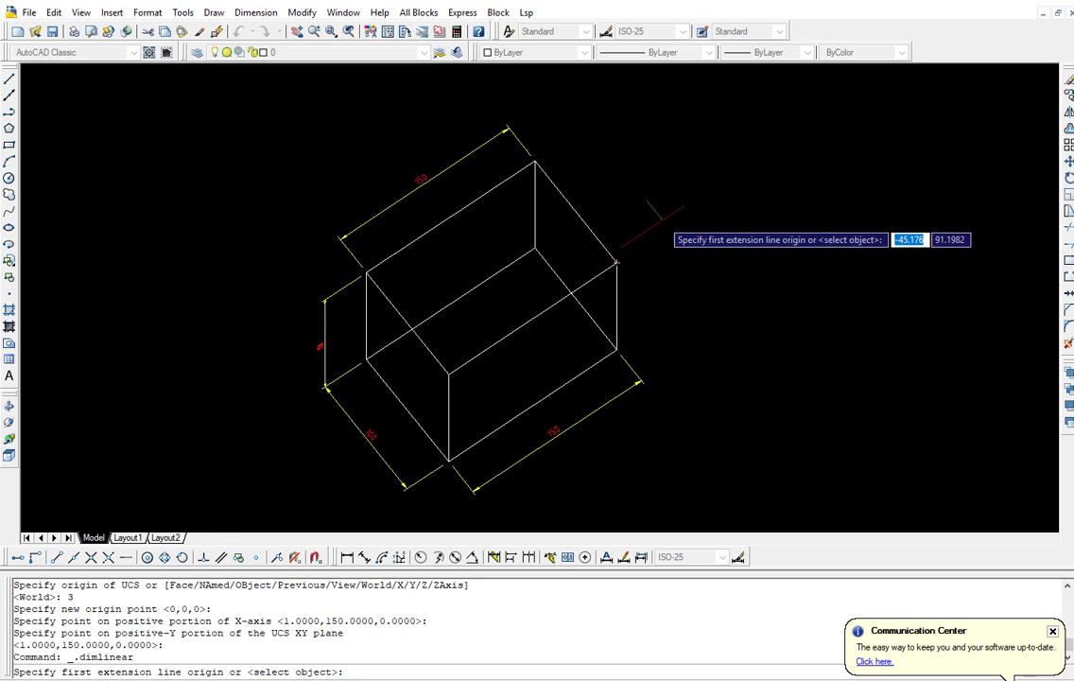
left_click(616, 262)
left_click(534, 162)
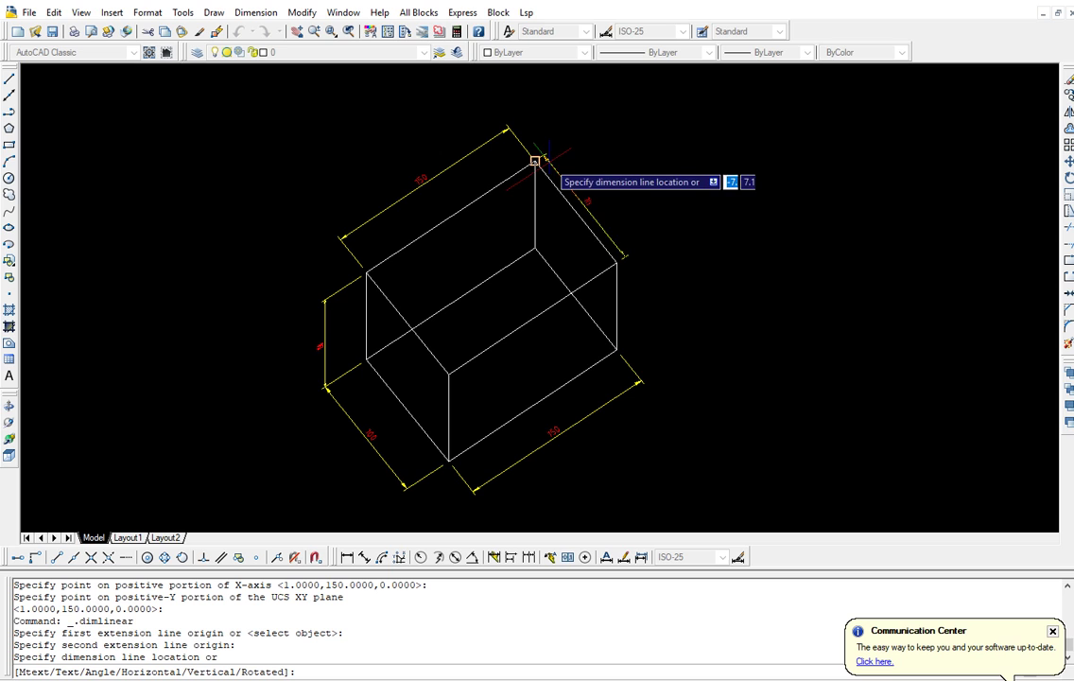
left_click(602, 139)
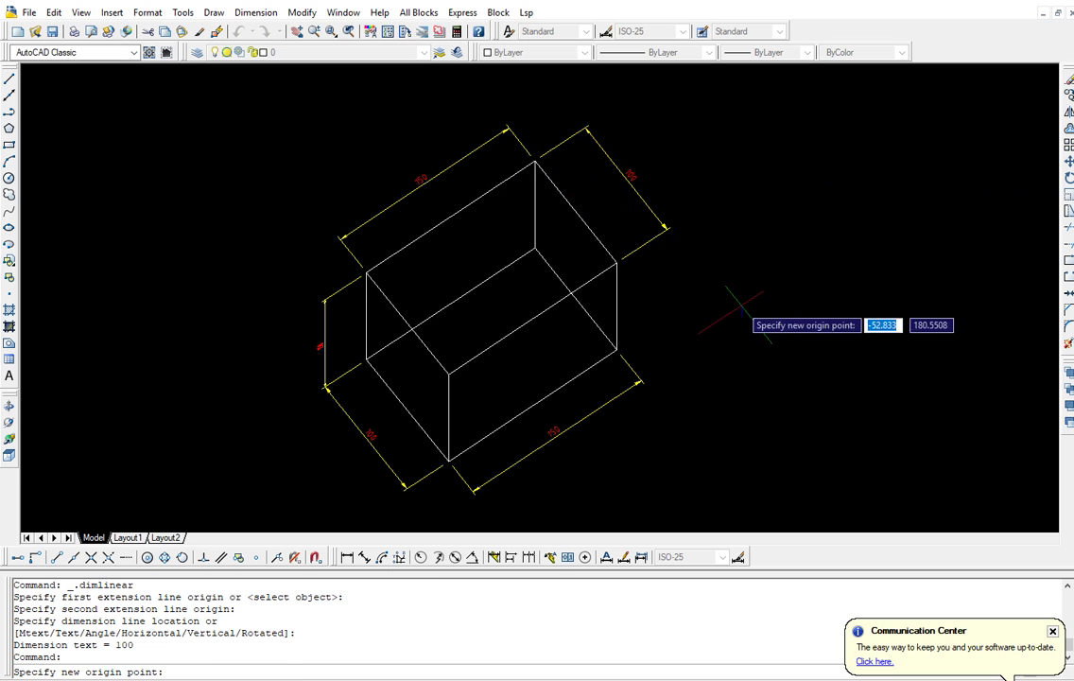
Align the UCS to the box's right side and dimension the right vertical edge as 150
left_click(616, 349)
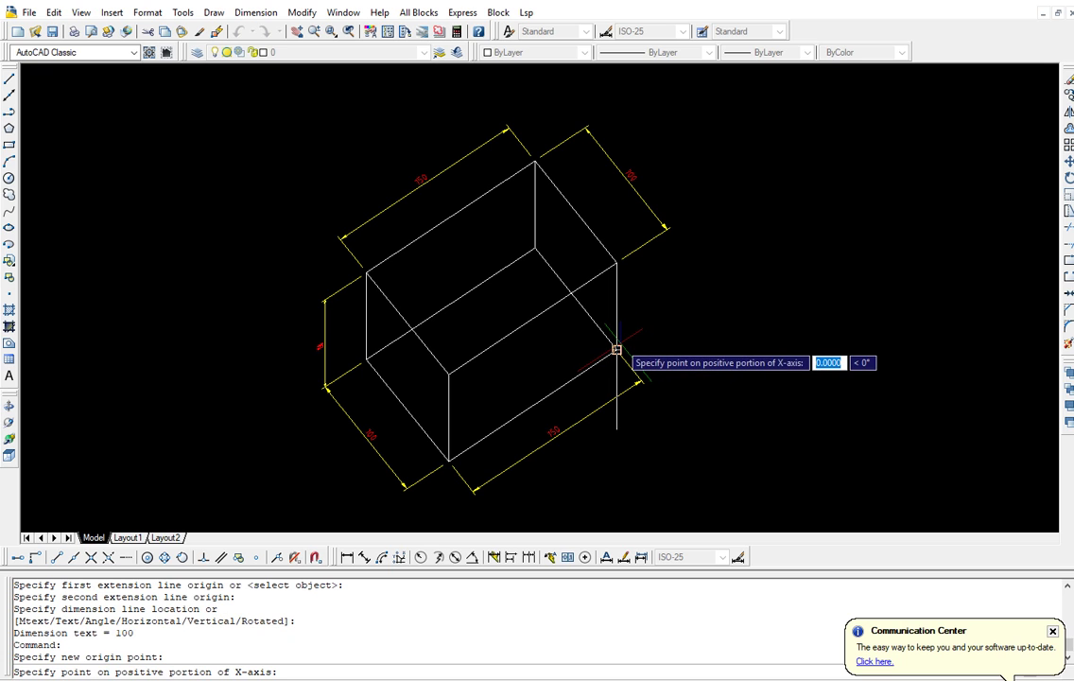
left_click(447, 459)
left_click(616, 262)
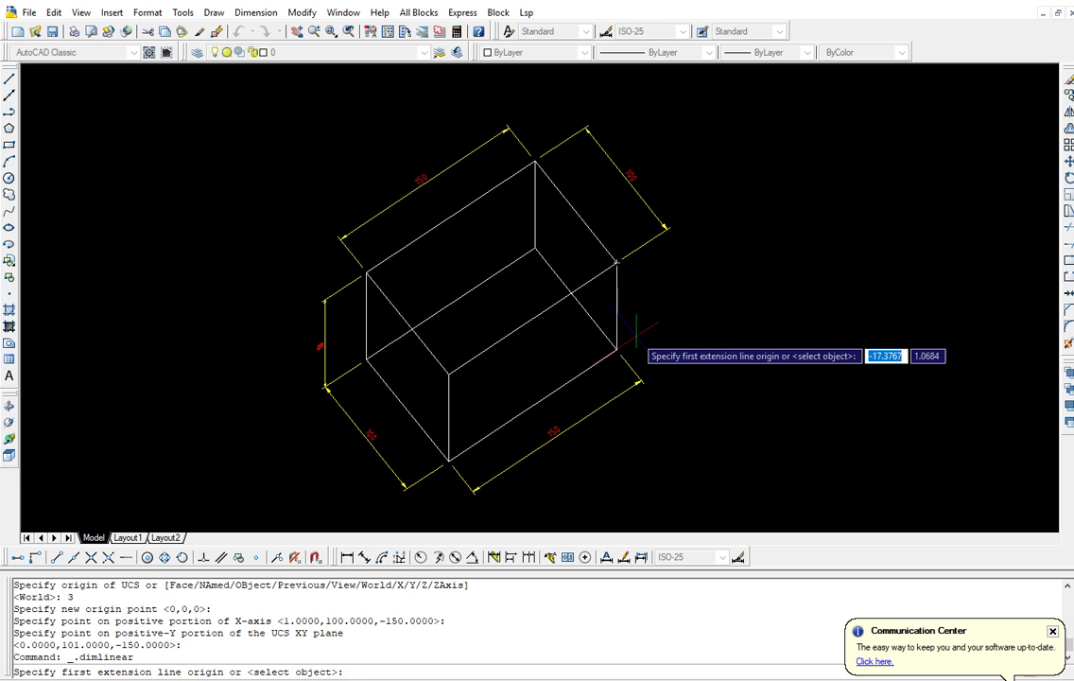
left_click(617, 350)
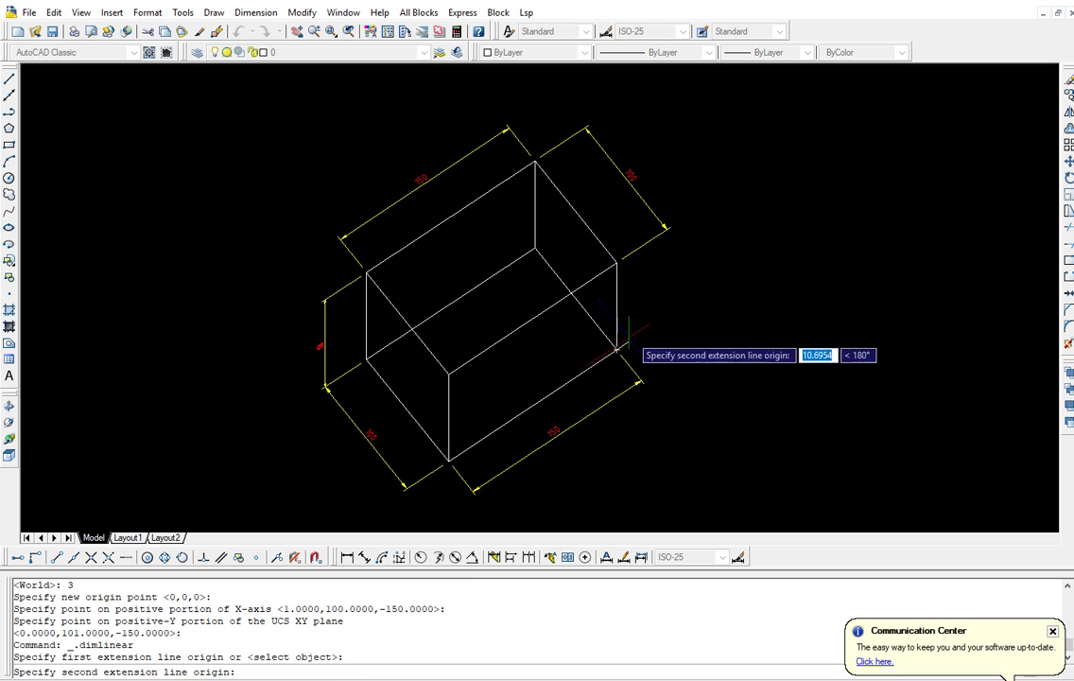
left_click(616, 262)
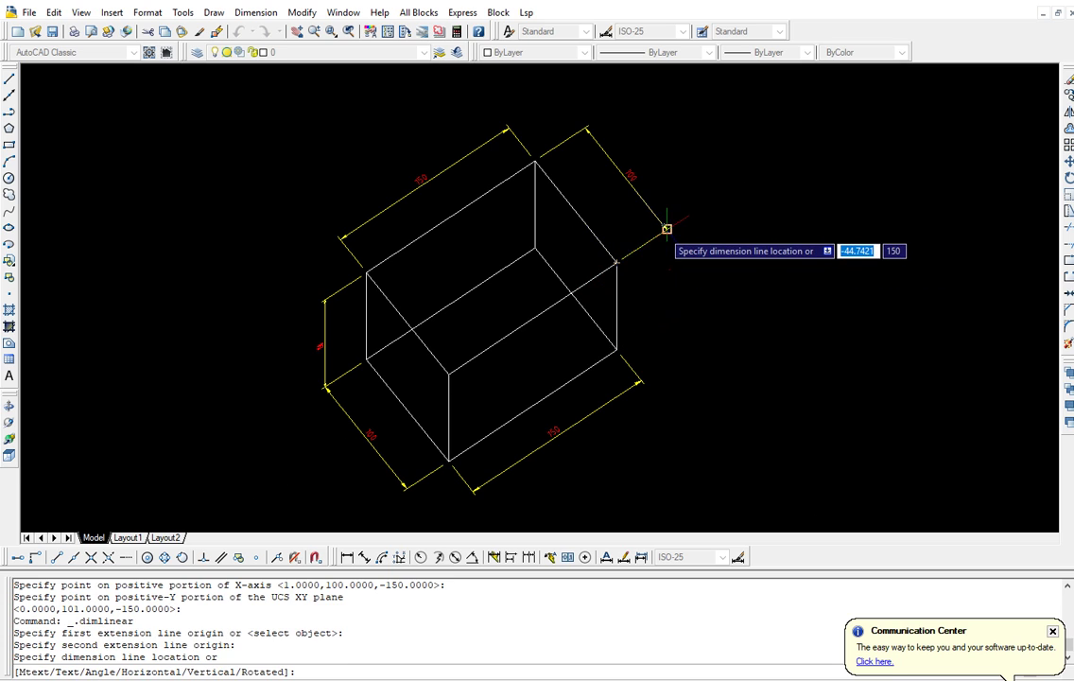
left_click(667, 232)
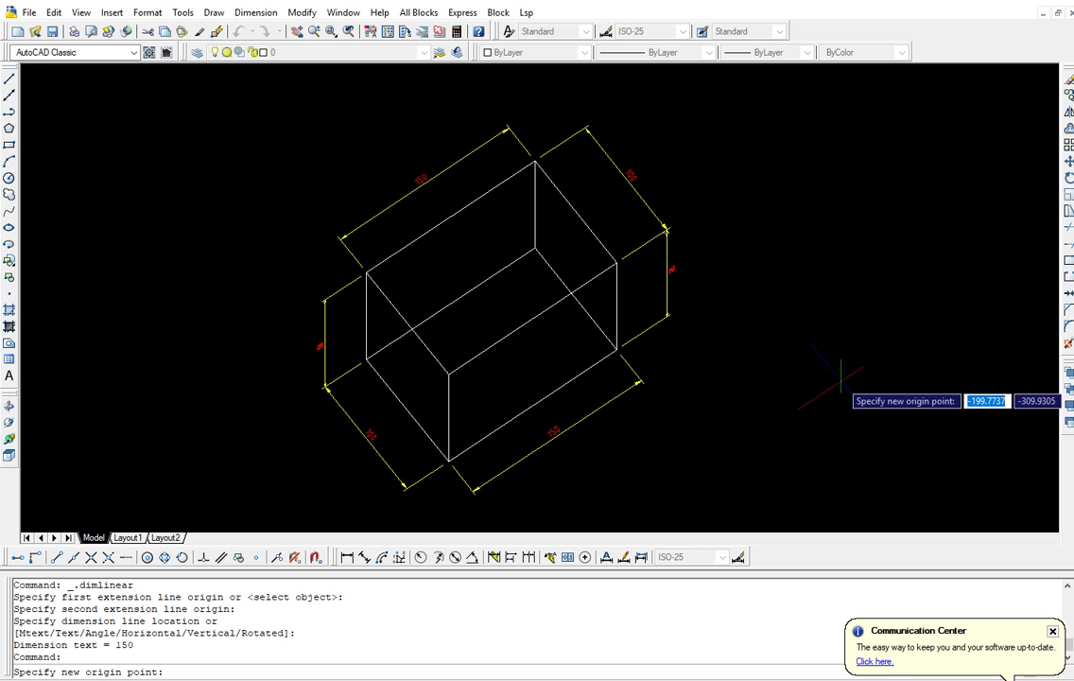
Align the UCS to the box's left face using the front-left, front-bottom and upper-left corners
left_click(366, 360)
left_click(448, 461)
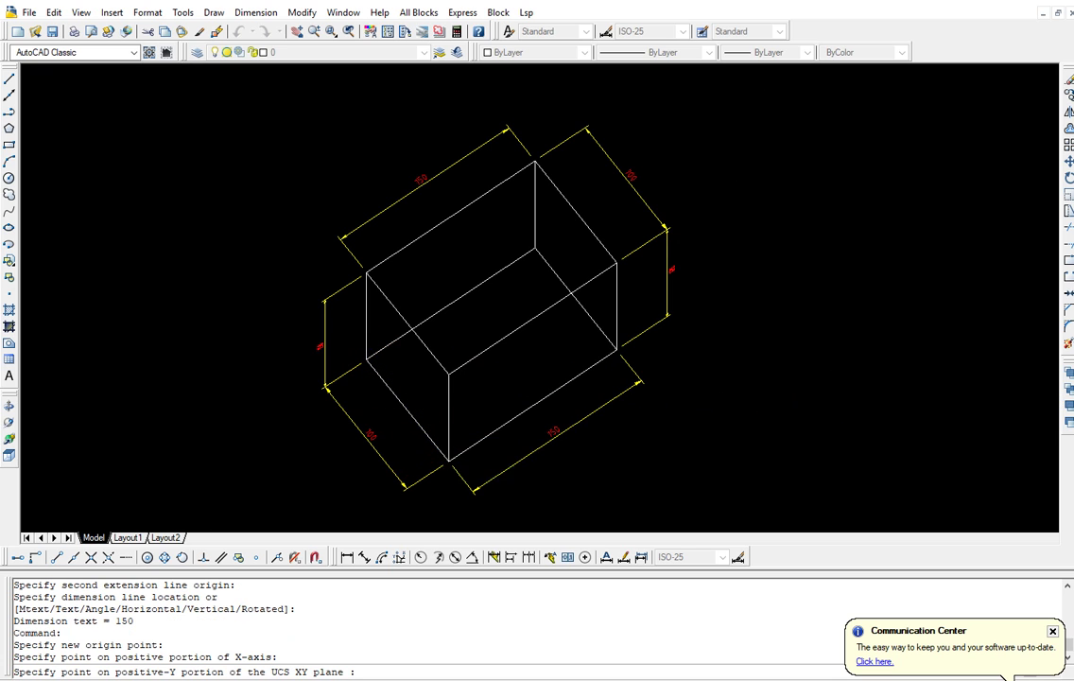
left_click(366, 273)
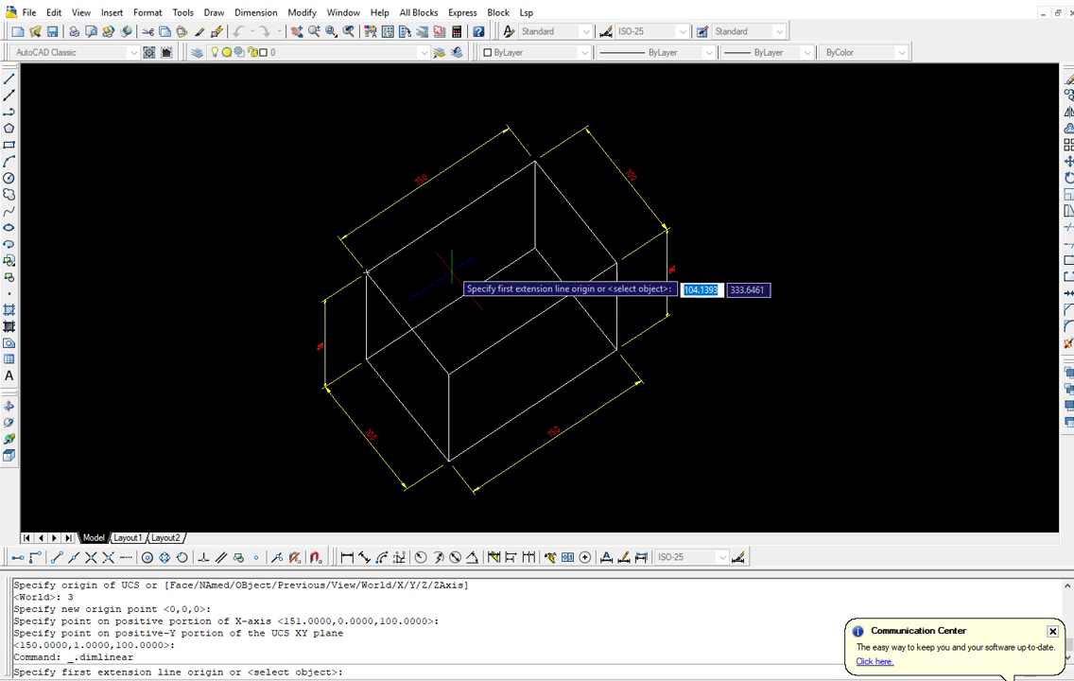
Dimension the left vertical edge as 150, placed beside the box's left side
left_click(366, 273)
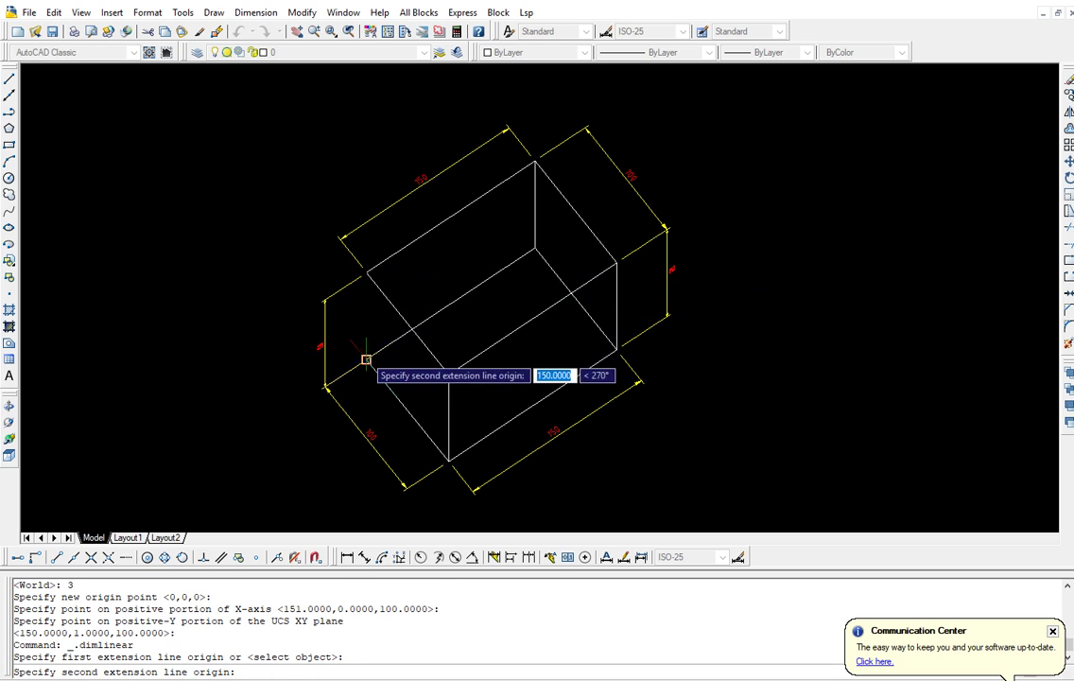
left_click(366, 359)
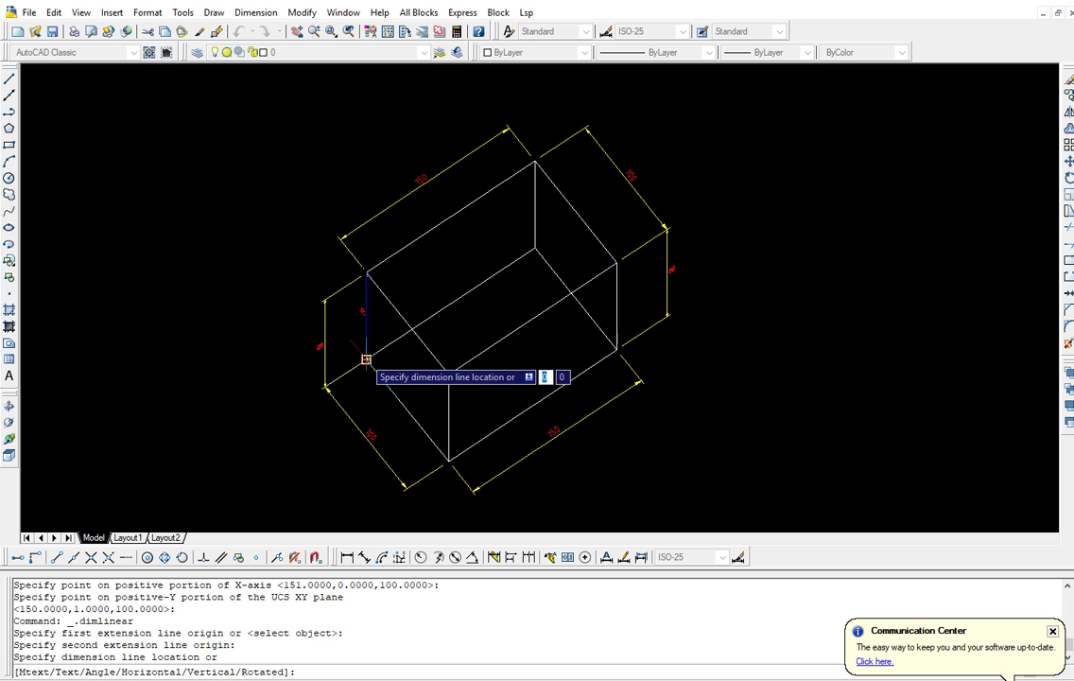
left_click(340, 236)
scroll(338, 295, "up", 5)
scroll(350, 312, "up", 2)
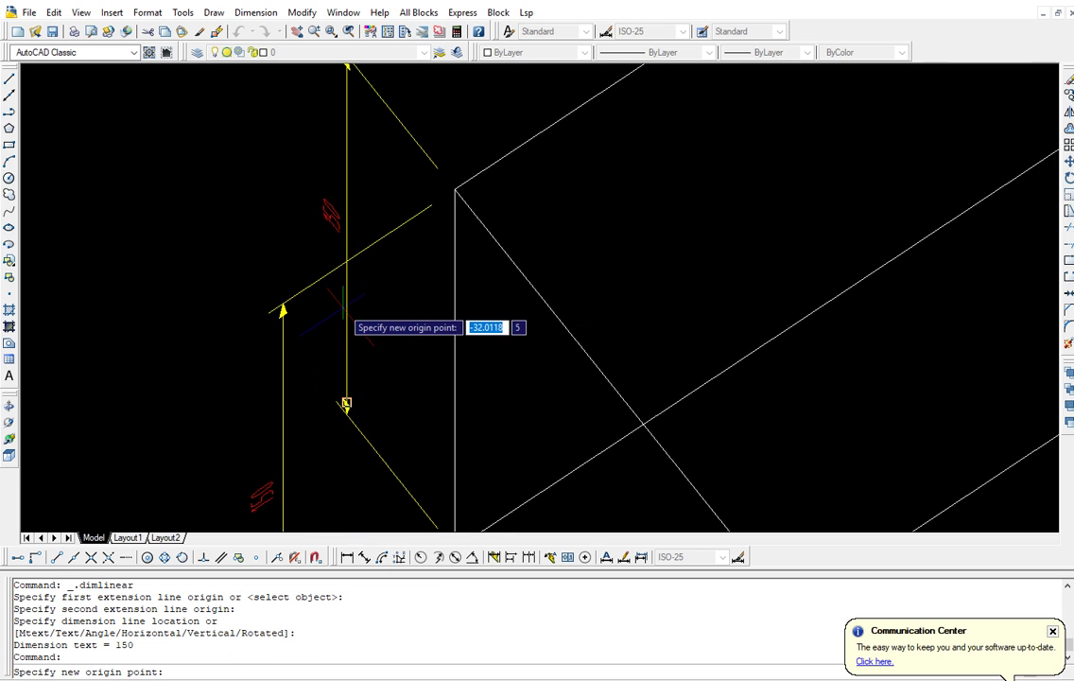
scroll(356, 314, "down", 7)
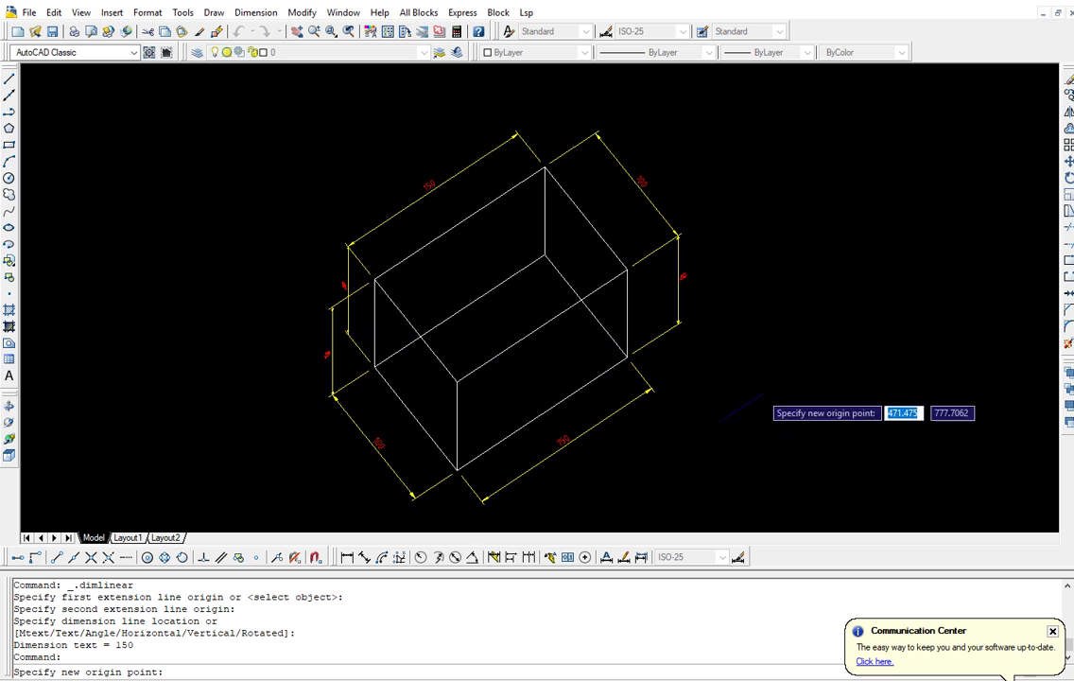
Realign the UCS with 3 points on the box's front-right face
left_click(626, 357)
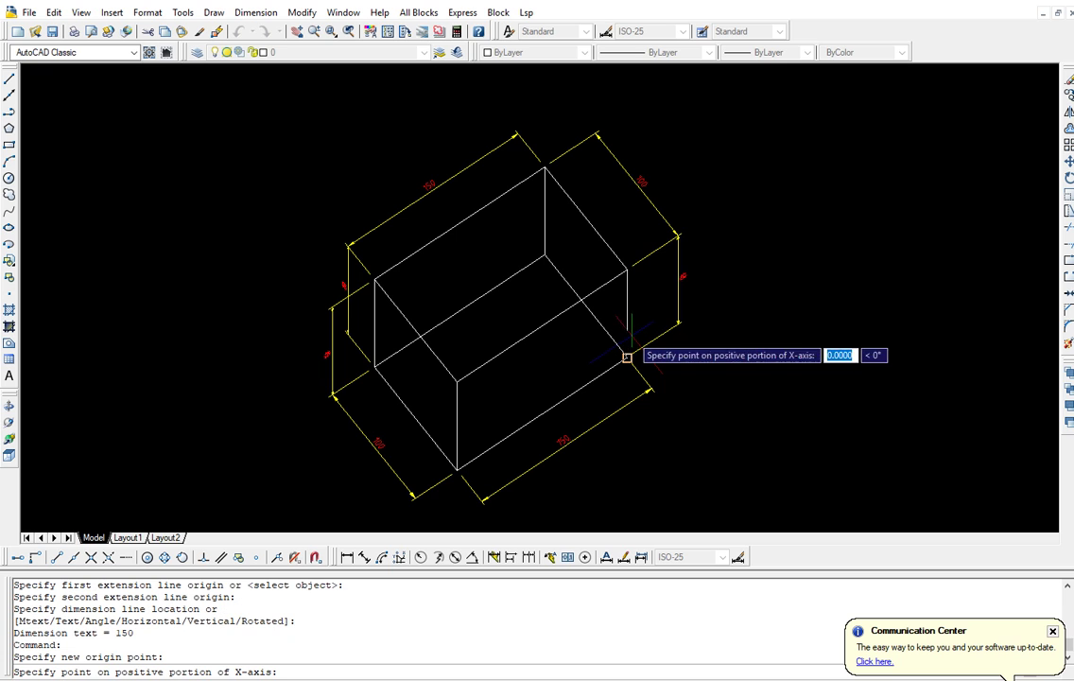
left_click(626, 271)
left_click(544, 253)
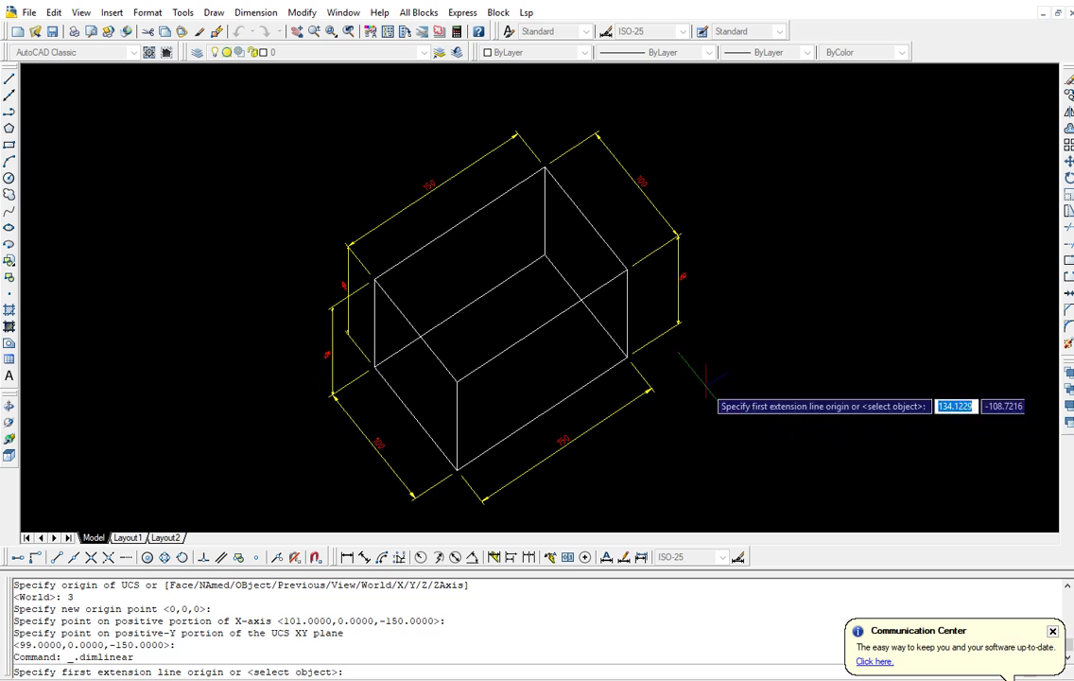
Dimension the front-right vertical edge as 150, placed to the right of the edge
left_click(626, 356)
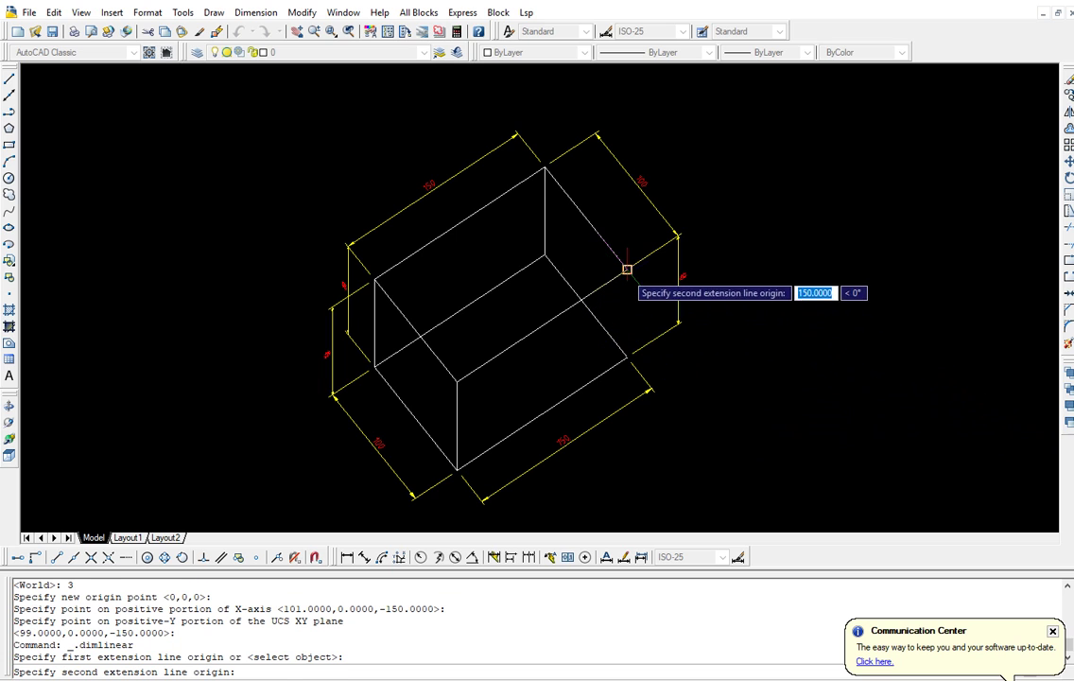
left_click(627, 270)
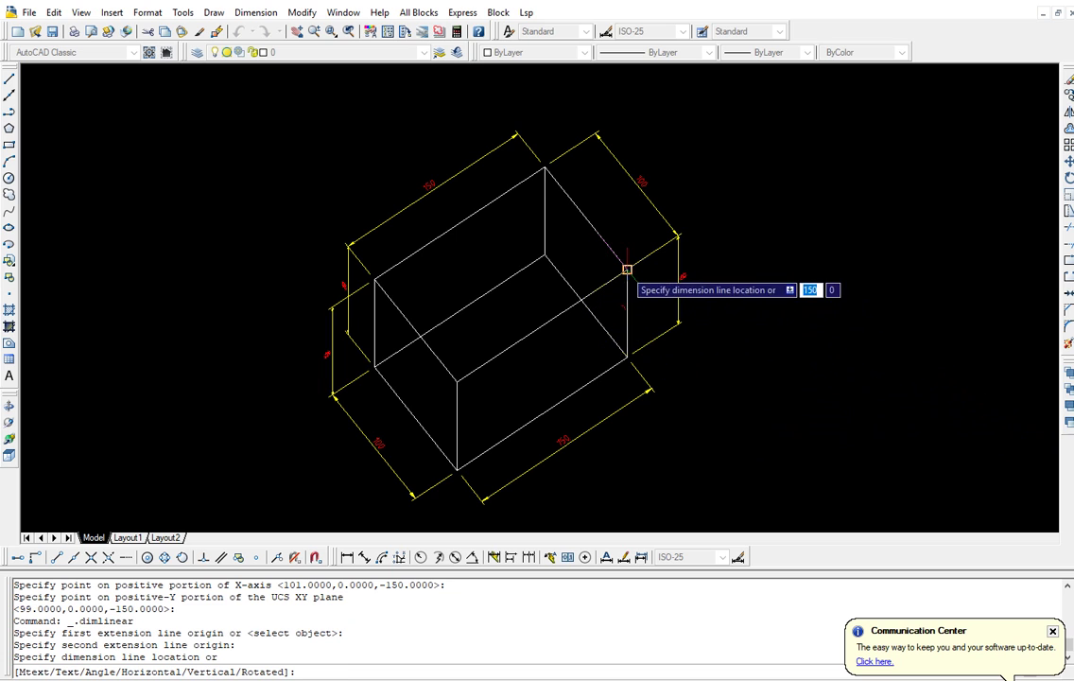
left_click(650, 387)
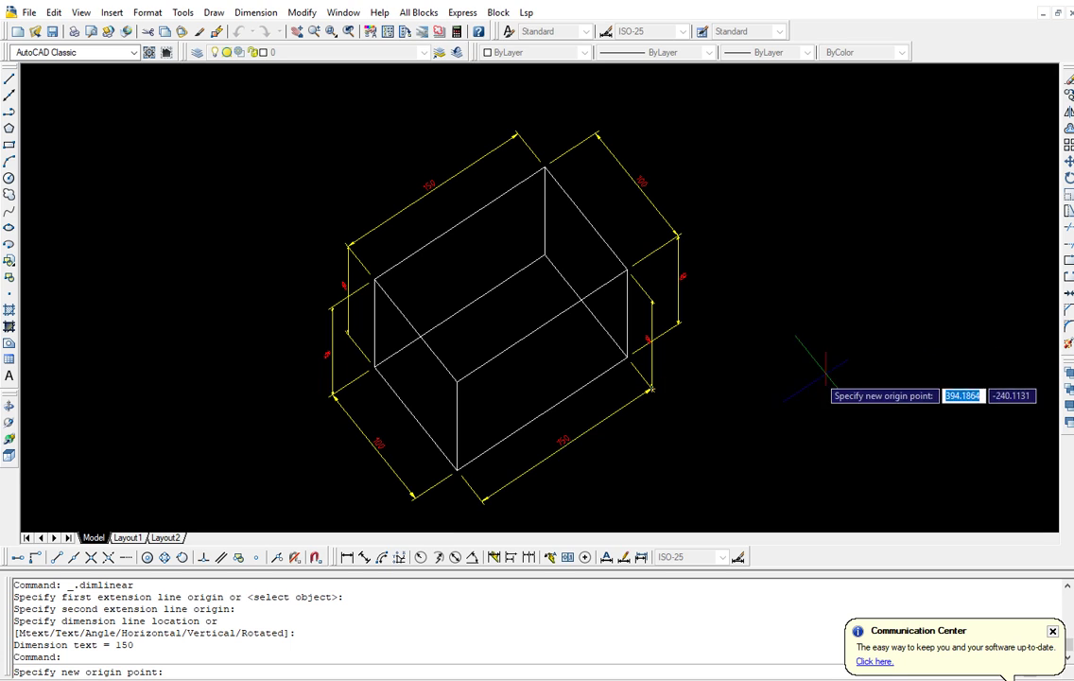
Reset the UCS to World, orbit the dimensioned box to a new oblique viewpoint, then exit orbit
key("Return")
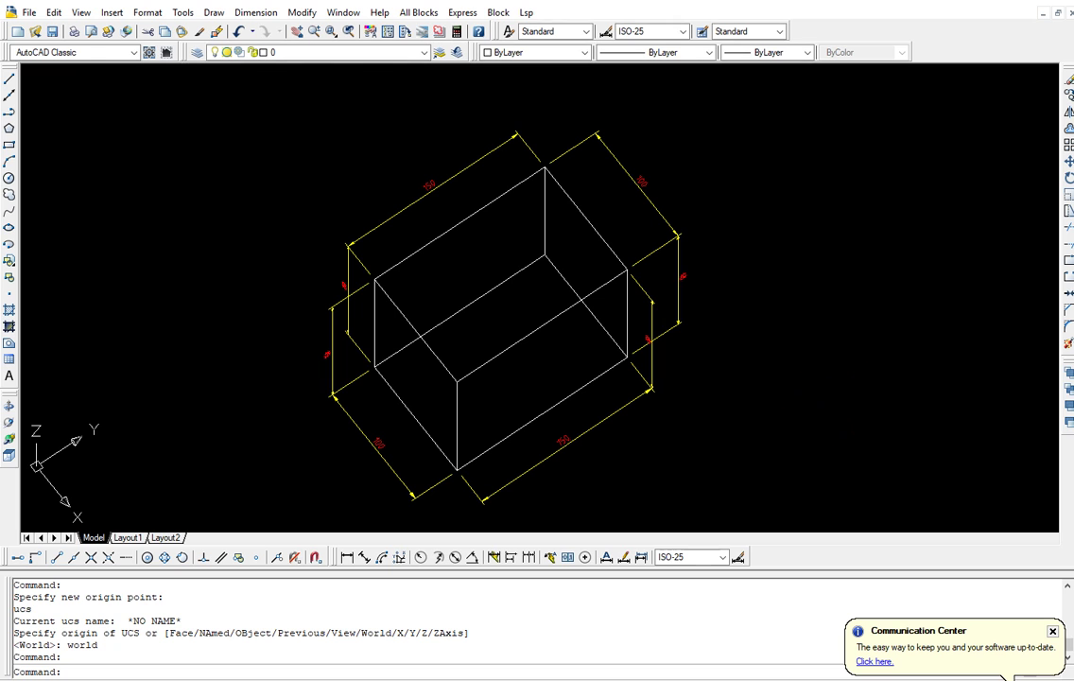
left_click(10, 408)
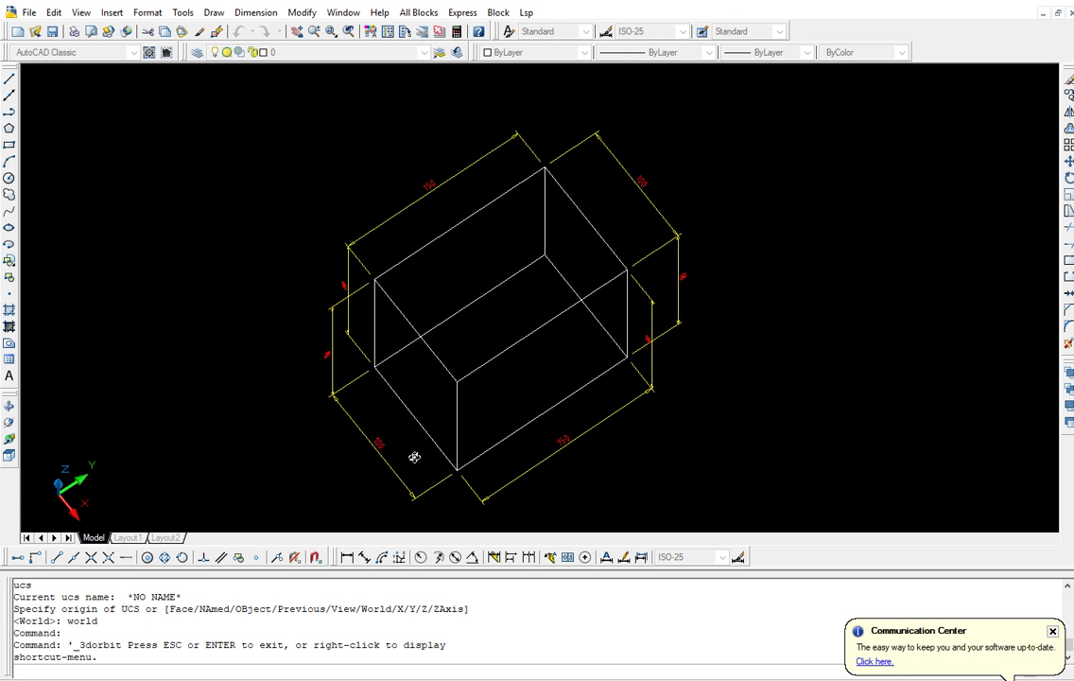
mouse_move(415, 457)
left_mouse_down()
mouse_move(431, 431)
mouse_move(398, 419)
mouse_move(492, 391)
mouse_move(467, 358)
mouse_move(384, 354)
mouse_move(383, 322)
mouse_move(283, 314)
mouse_move(391, 336)
mouse_move(556, 323)
mouse_move(560, 367)
mouse_move(522, 391)
mouse_move(385, 369)
left_mouse_up()
mouse_move(791, 161)
left_mouse_down()
mouse_move(736, 229)
mouse_move(734, 266)
mouse_move(617, 206)
mouse_move(472, 202)
mouse_move(433, 165)
mouse_move(435, 173)
mouse_move(403, 158)
mouse_move(463, 185)
mouse_move(632, 201)
mouse_move(902, 165)
left_mouse_up()
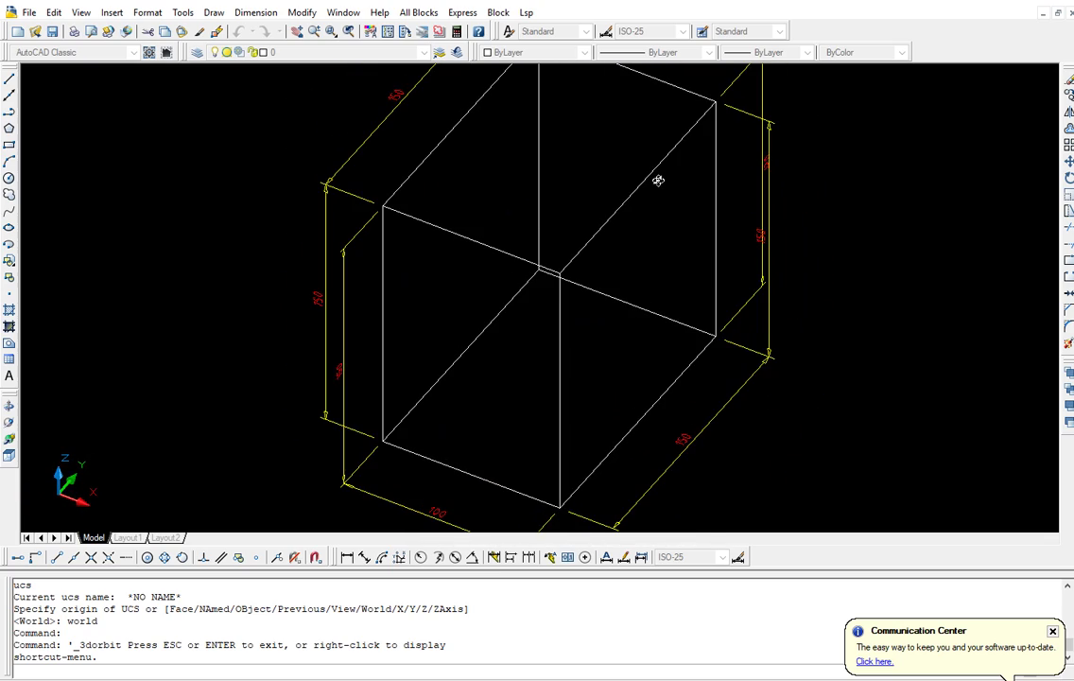
mouse_move(658, 181)
left_mouse_down()
mouse_move(630, 218)
mouse_move(621, 196)
mouse_move(601, 204)
mouse_move(616, 201)
mouse_move(474, 134)
mouse_move(482, 210)
left_mouse_up()
left_click(296, 32)
right_click(482, 216)
left_click(511, 225)
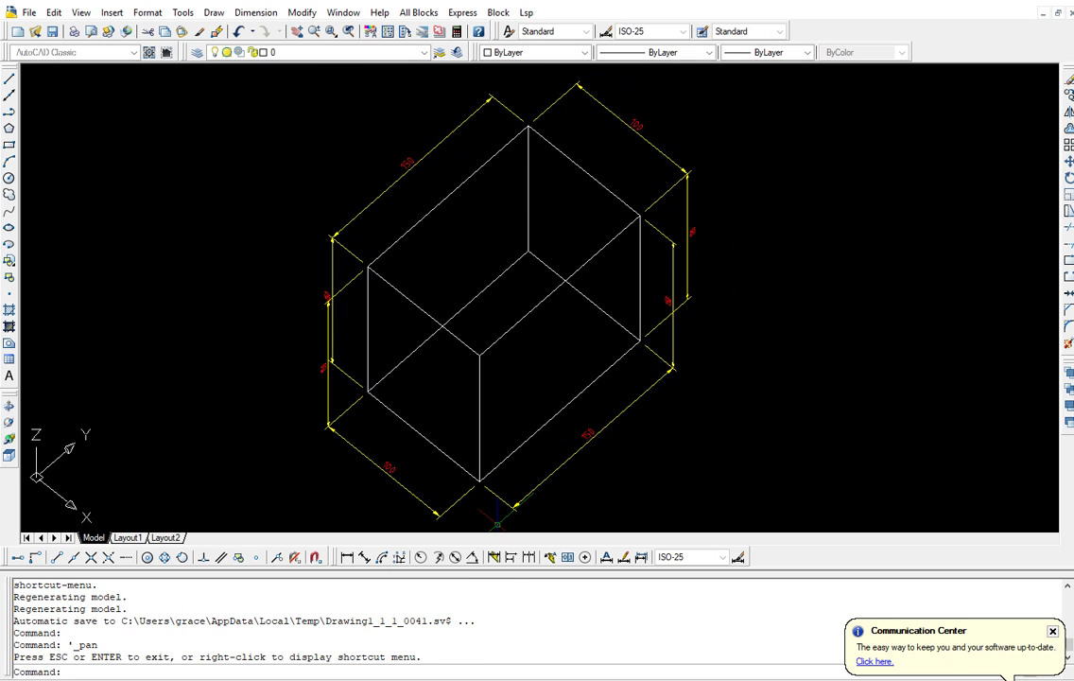